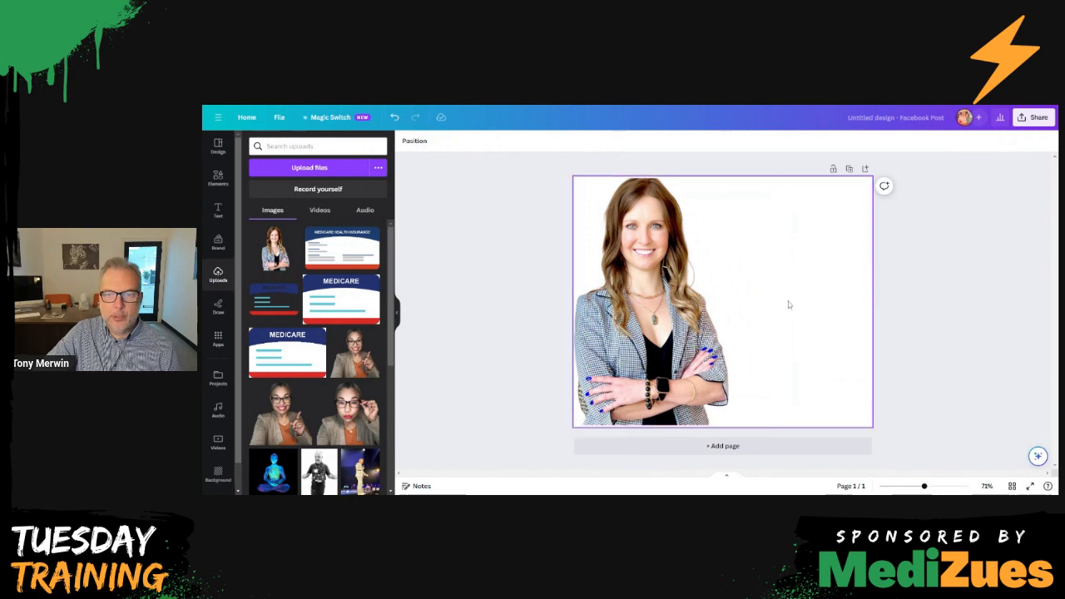
- Search the elements for "background", insert the grey and white abstract graphic, and set it as the page background
left_click(218, 177)
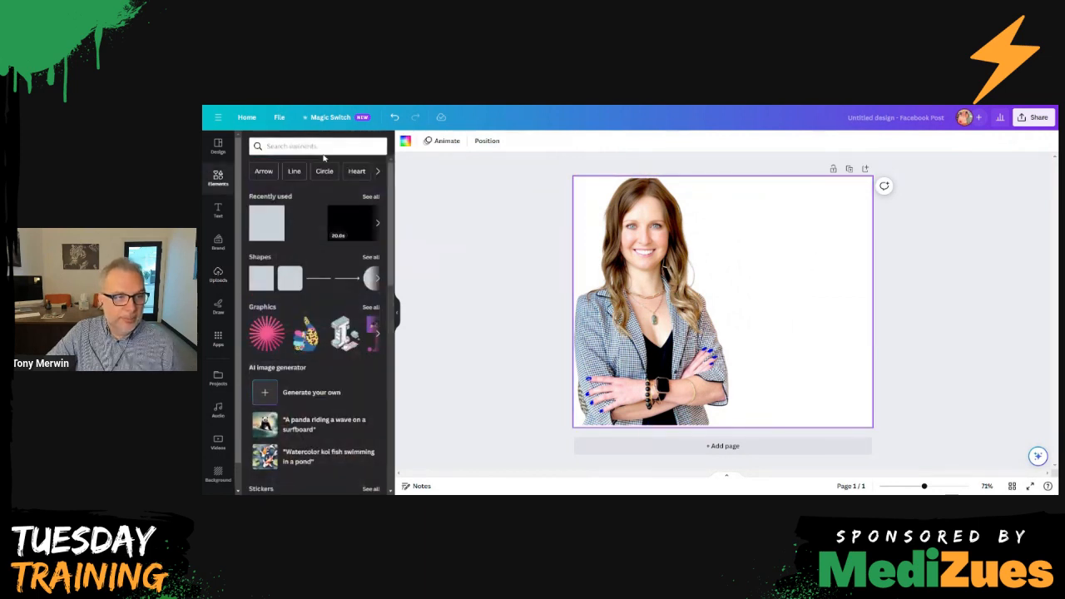
type("background")
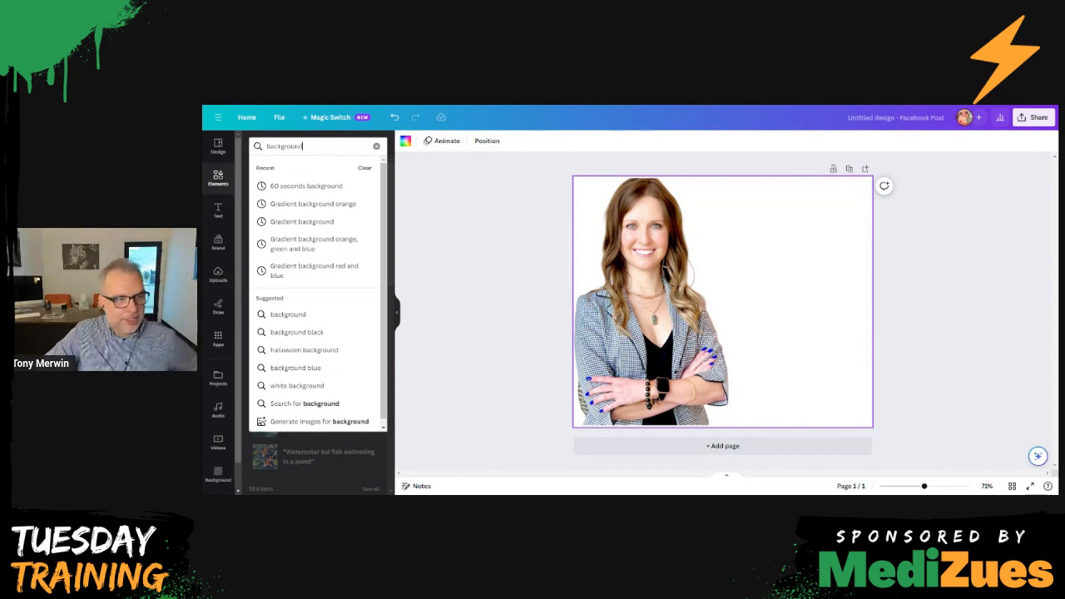
key("Return")
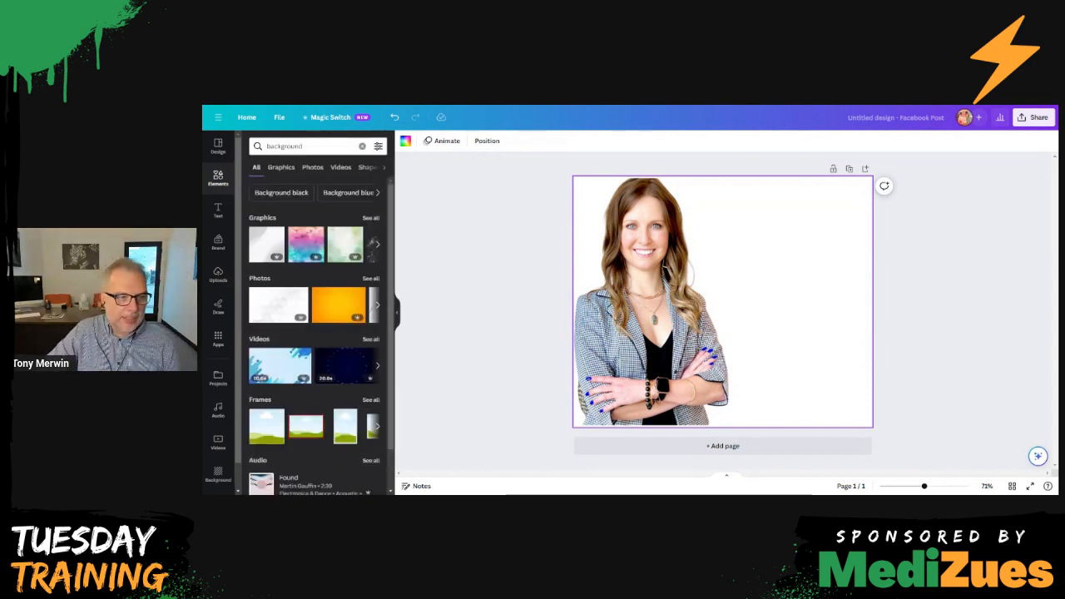
left_click(272, 239)
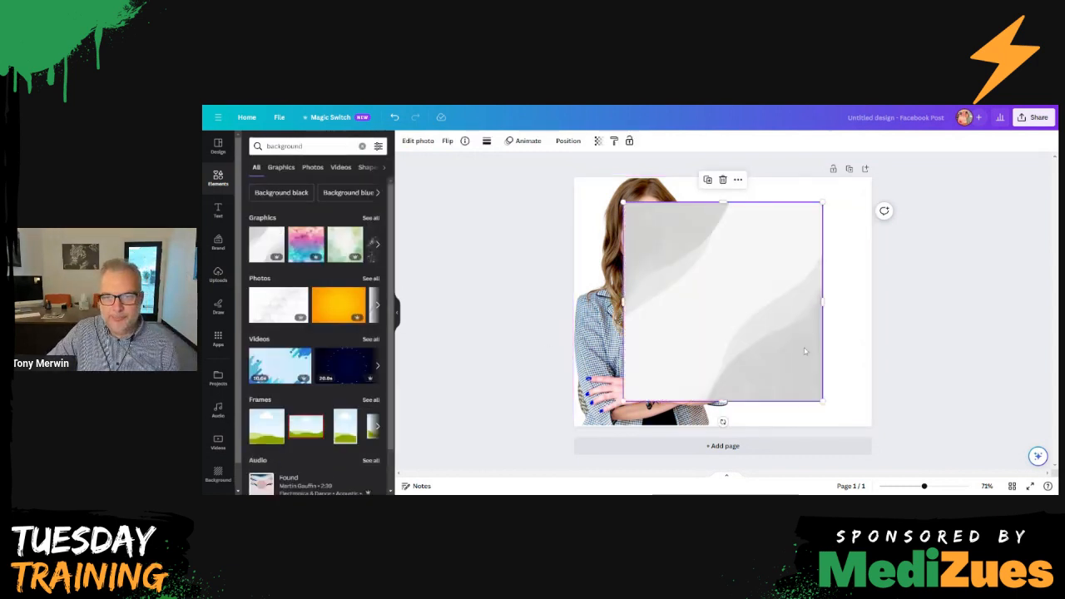
left_click_drag(804, 352, 752, 317)
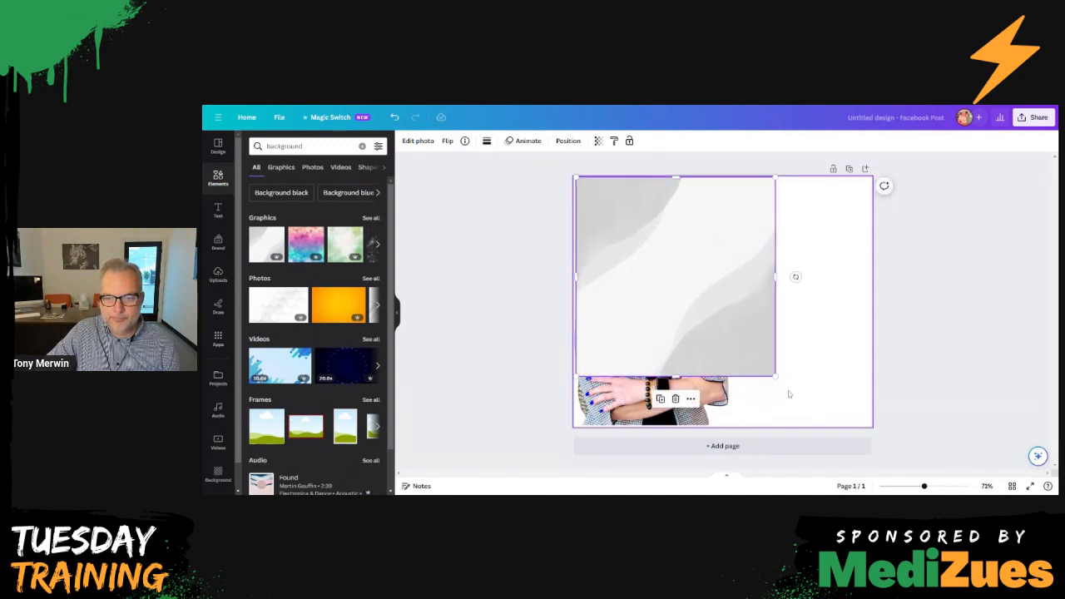
right_click(719, 241)
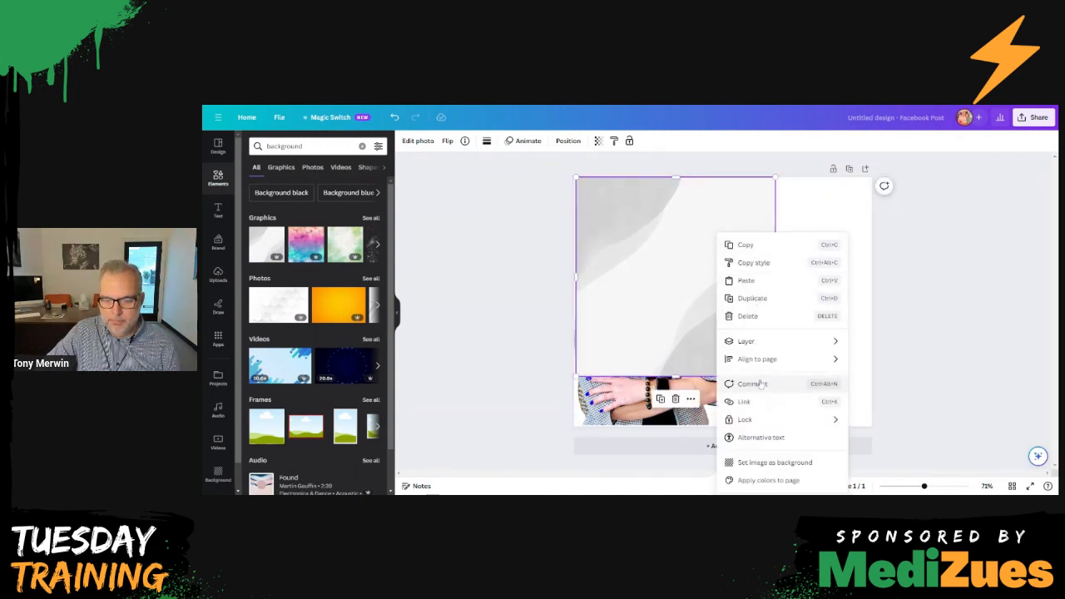
left_click(764, 460)
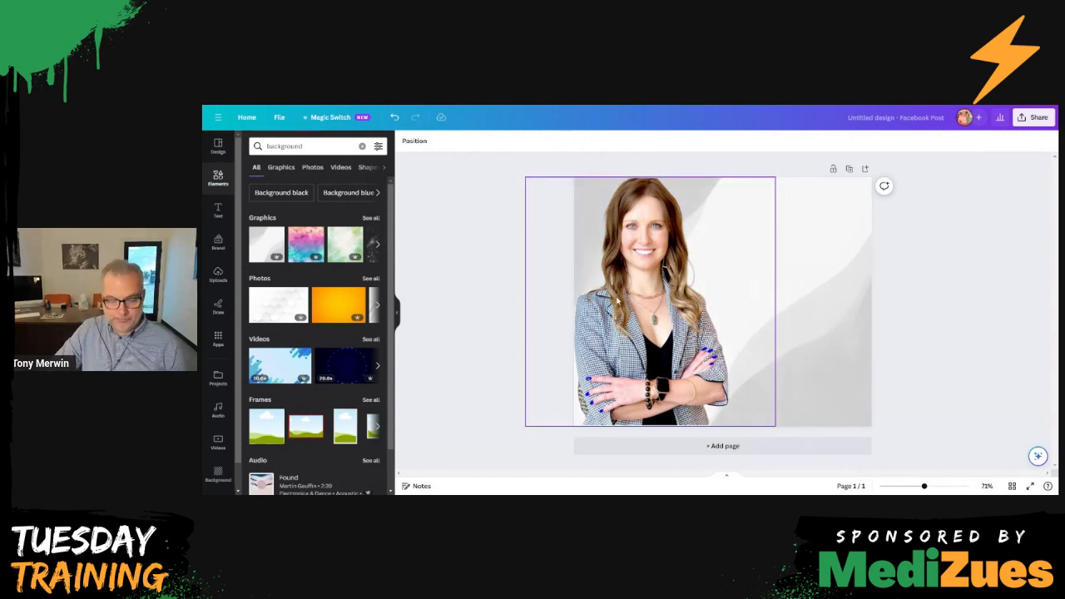
- Add a heading to the page that reads "What is a deductible?"
left_click(218, 210)
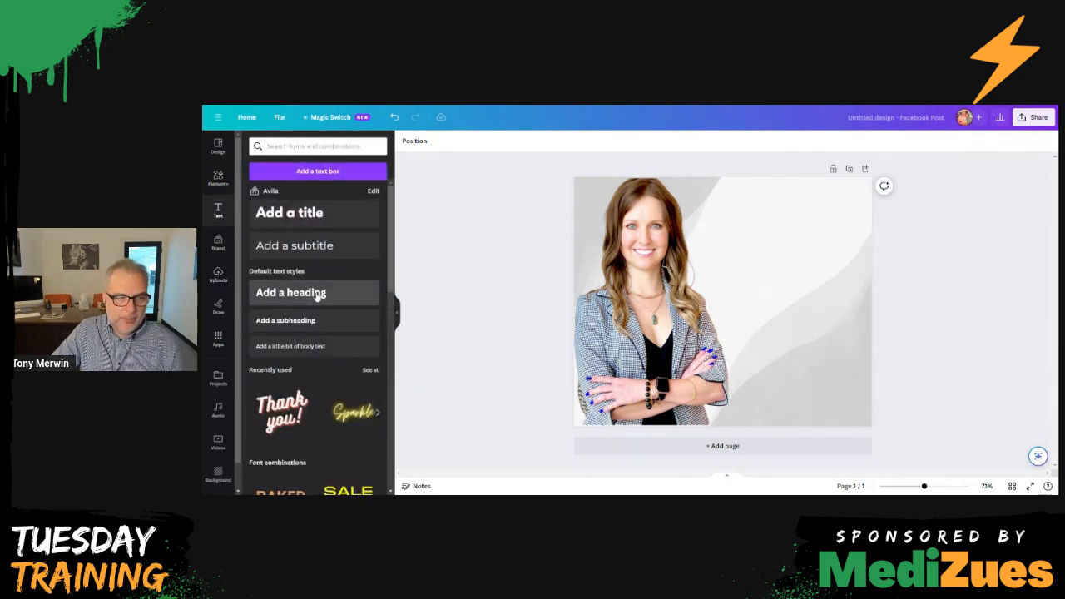
left_click(314, 293)
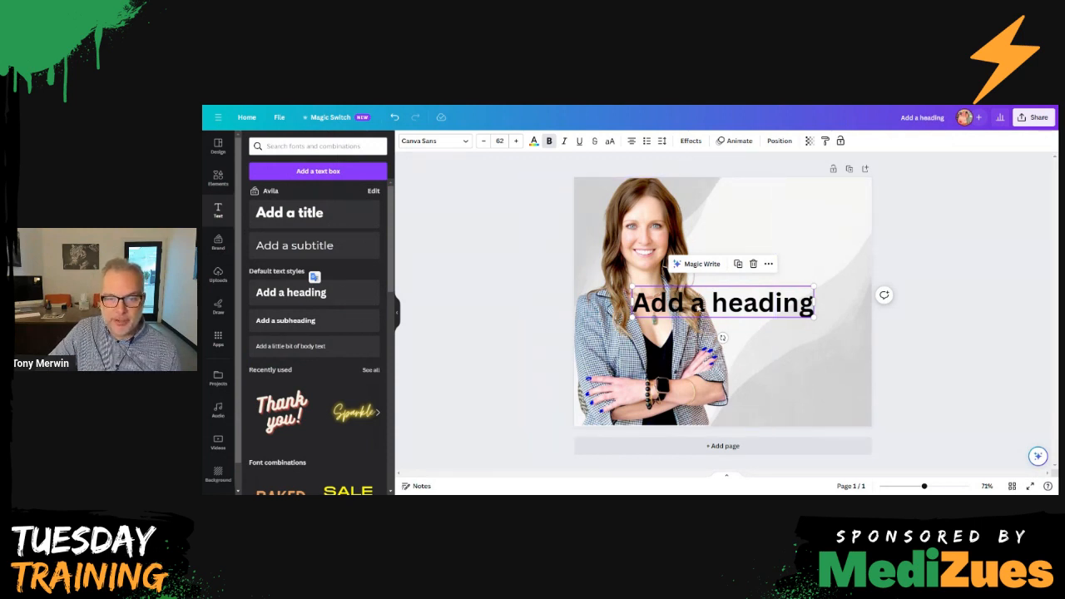
left_click(698, 308)
type("What is a deductible?")
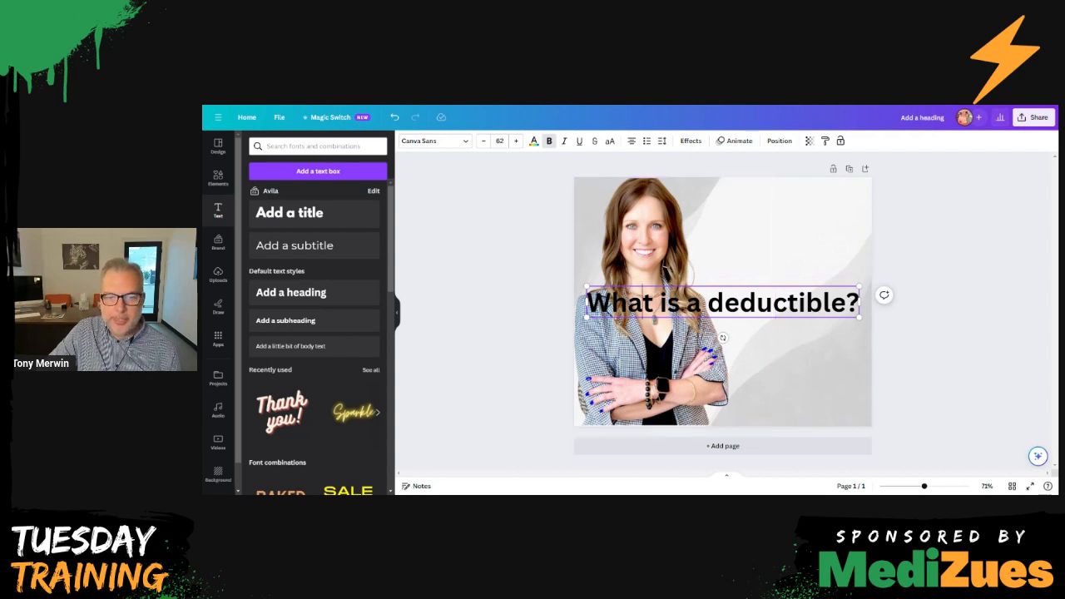
- Set the heading's font size to 30 and move it to the page's upper right, beside the woman's head
key("ctrl+a")
left_click(499, 140)
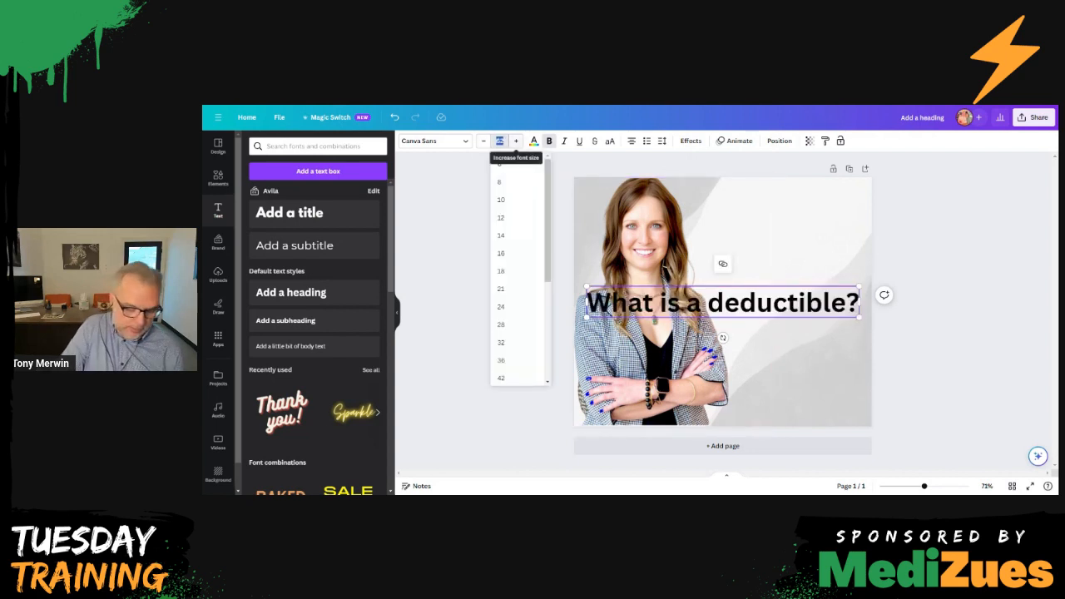
left_click(515, 140)
left_click(499, 141)
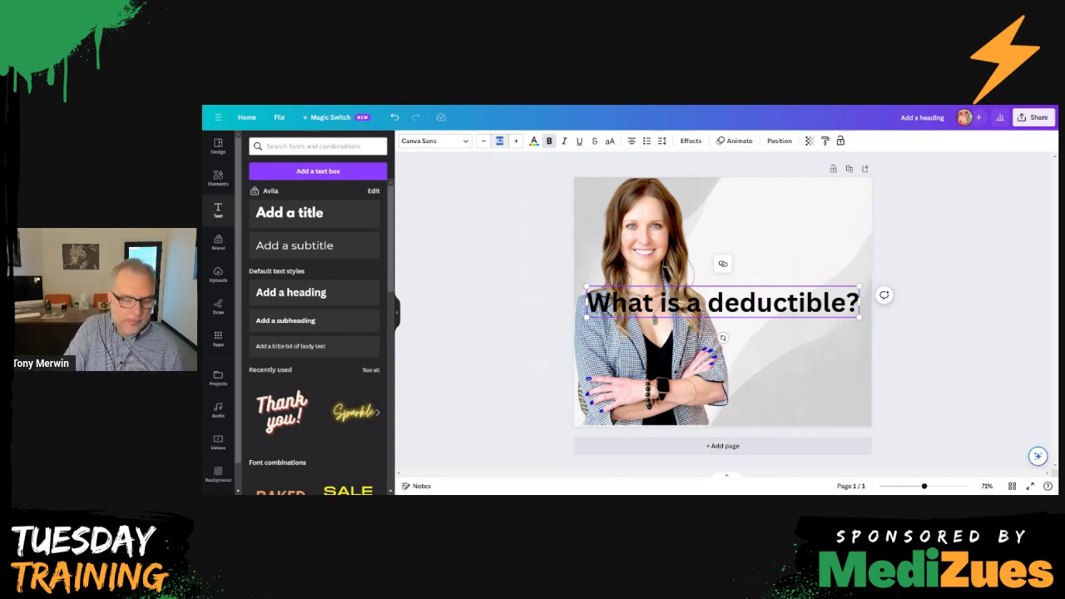
type("30")
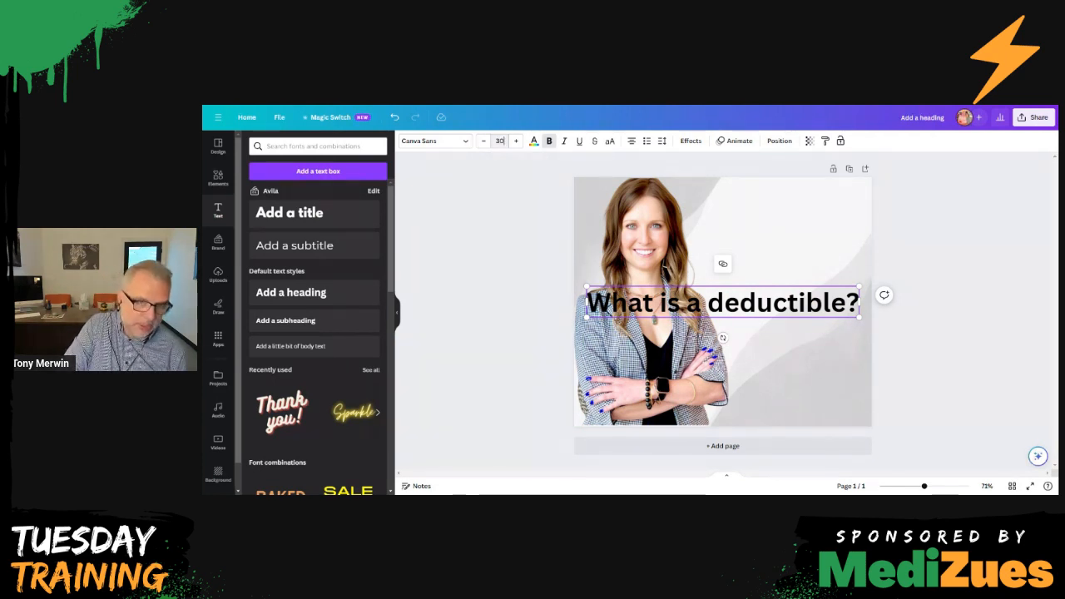
key("Return")
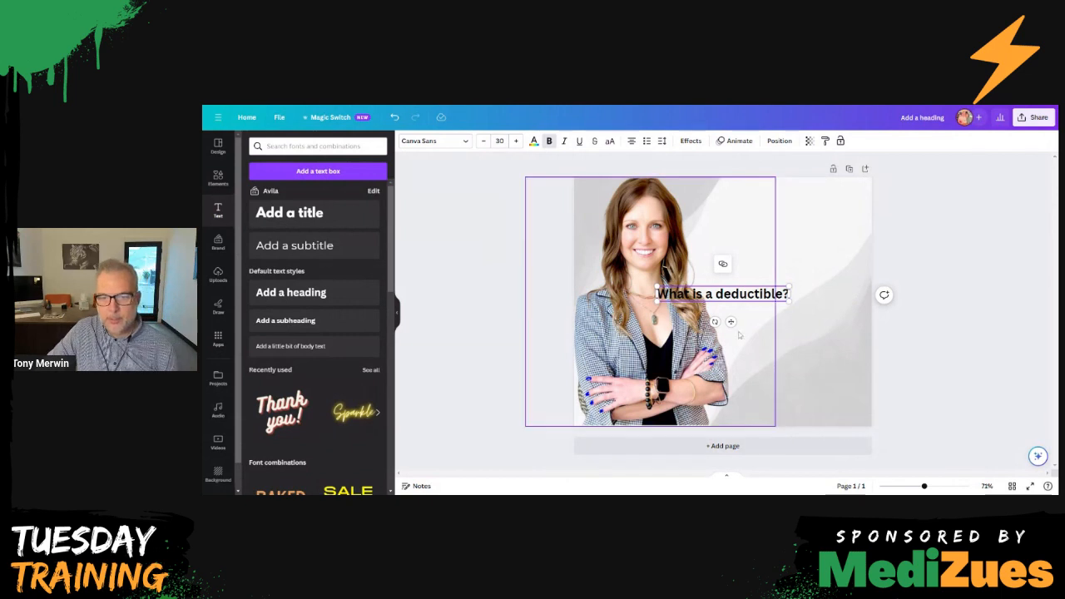
left_click_drag(731, 321, 783, 226)
left_click(946, 300)
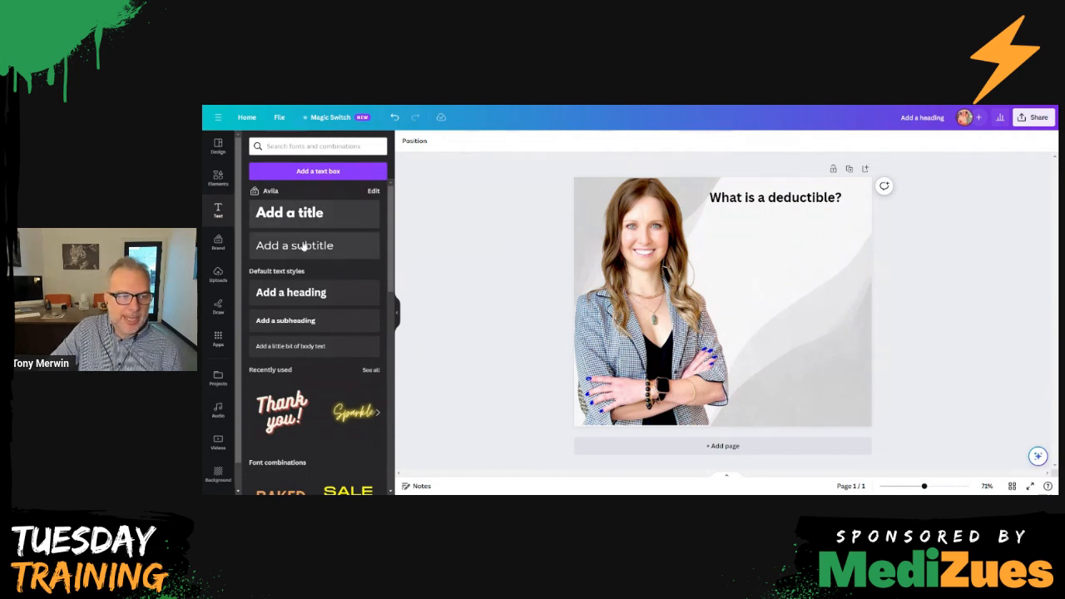
- Add a subheading below the heading: "A deductible is the amount you pay for health care services before your health insurance begins to pay."
left_click(297, 319)
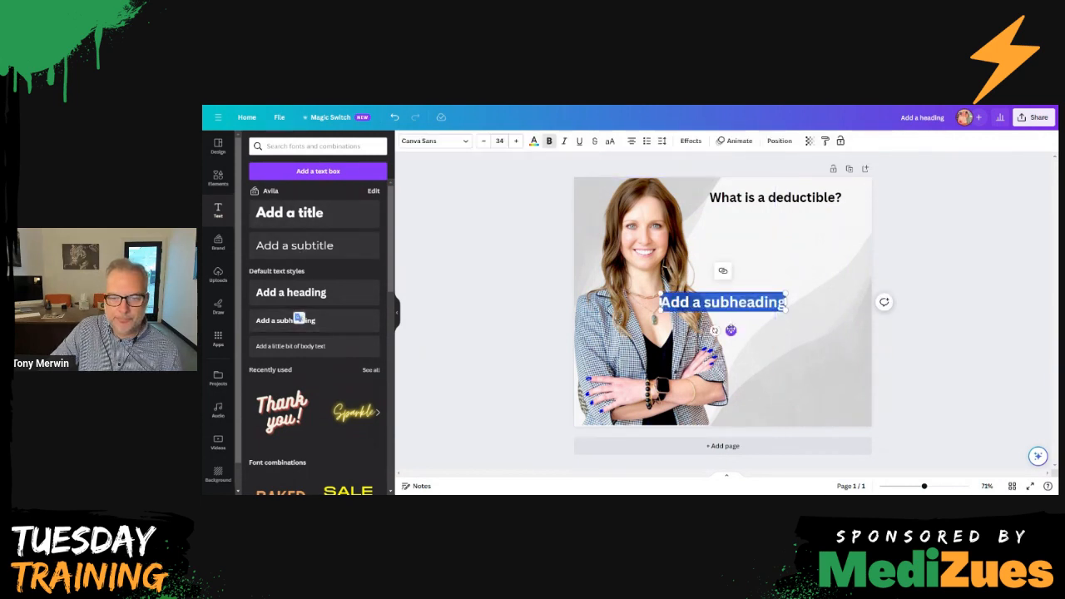
left_click_drag(730, 330, 782, 295)
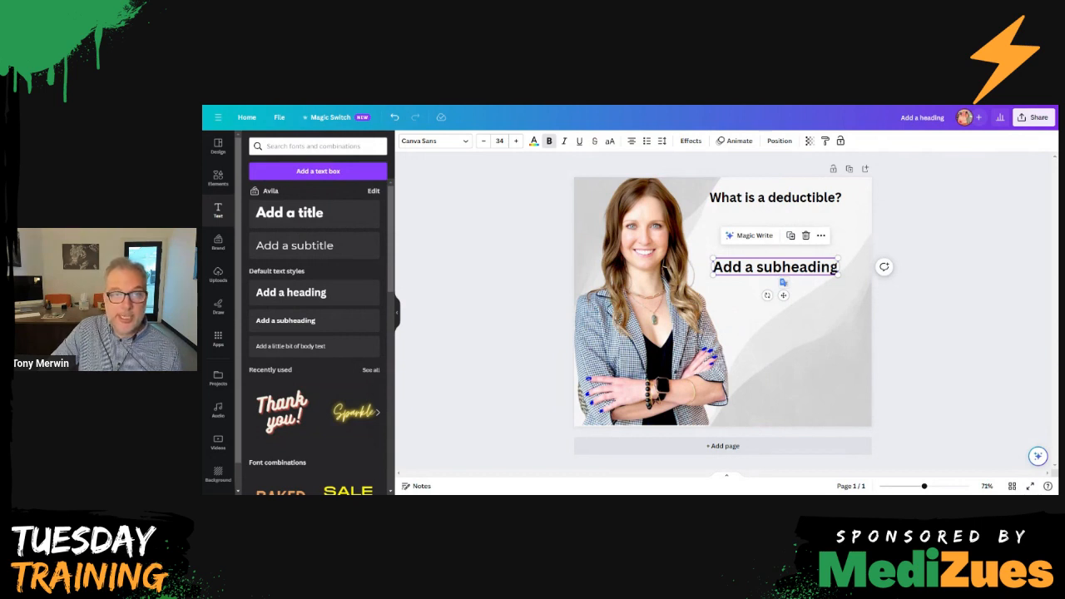
double_click(732, 271)
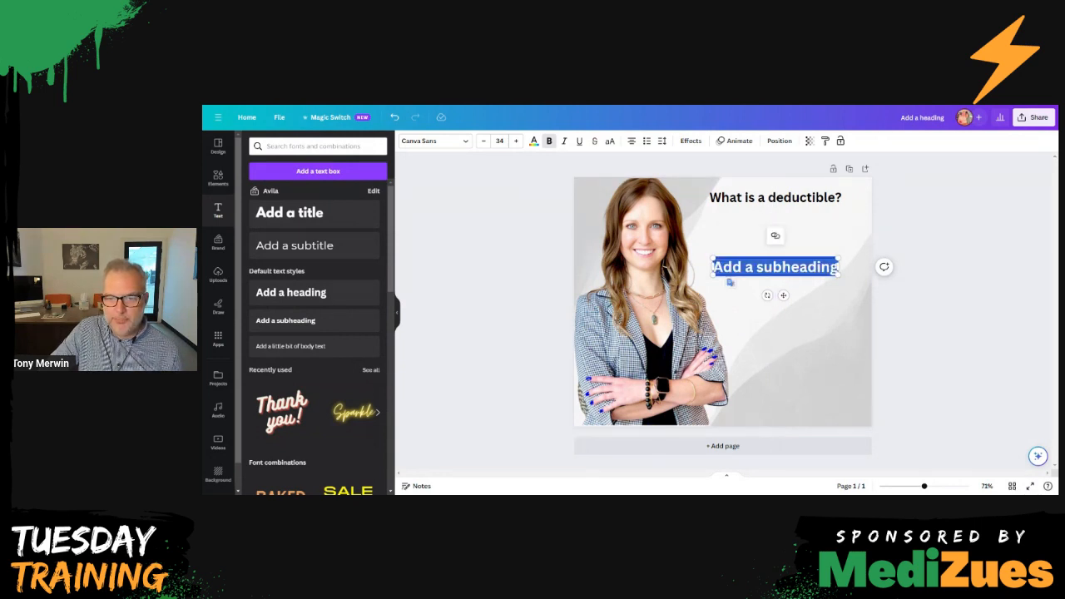
type("A deductible is the amount you pay for health care services before your health insurance begins to pay.")
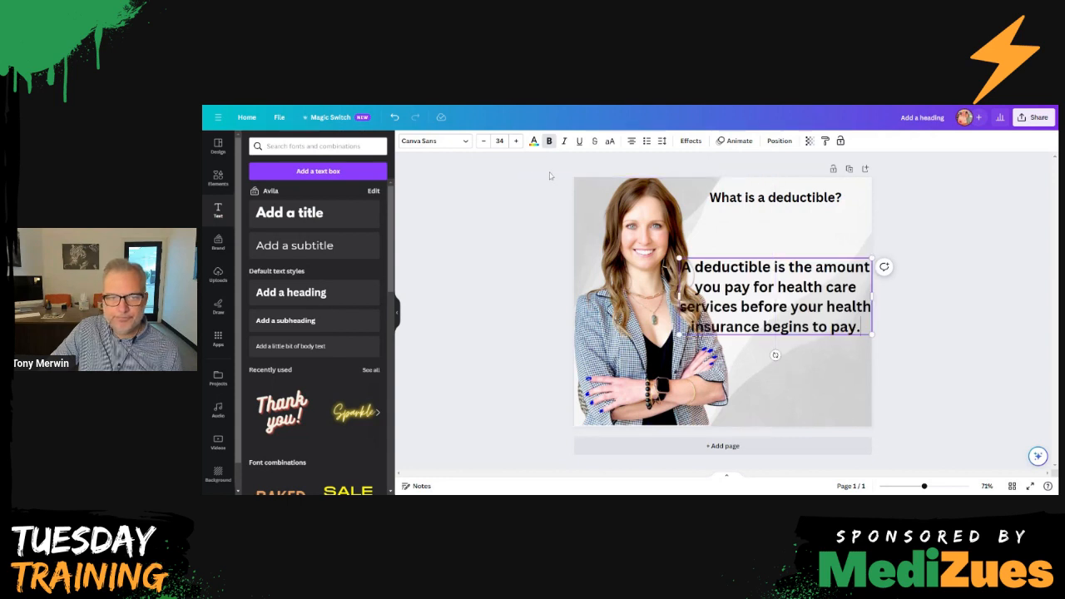
- Reduce the font size of the whole deductible definition to 23
key("ctrl+a")
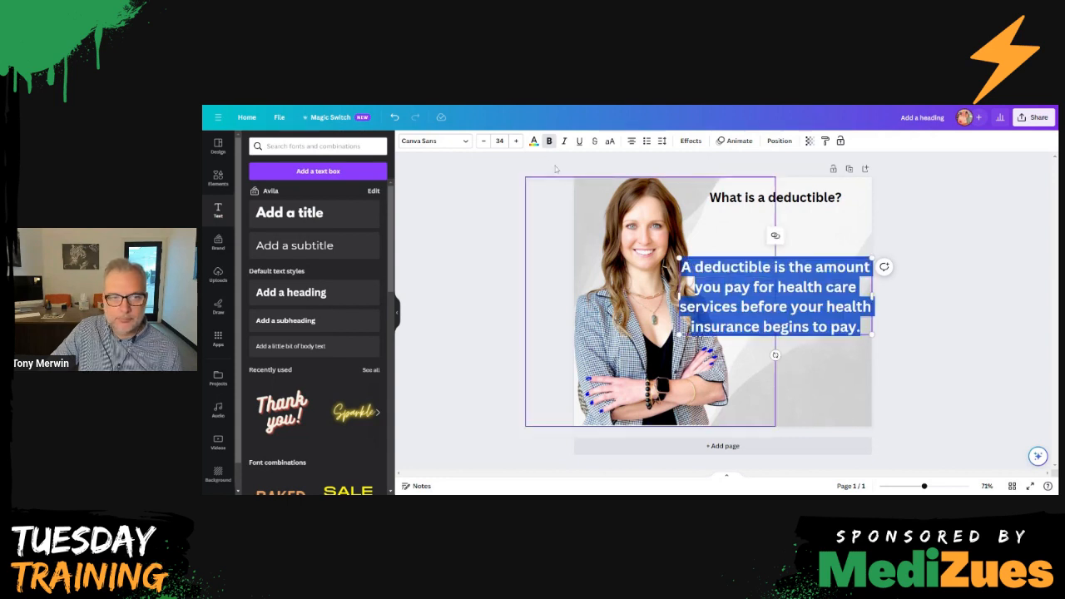
left_click(484, 141)
left_click(484, 141)
left_click(484, 141)
left_click(485, 140)
left_click(484, 141)
left_click(484, 141)
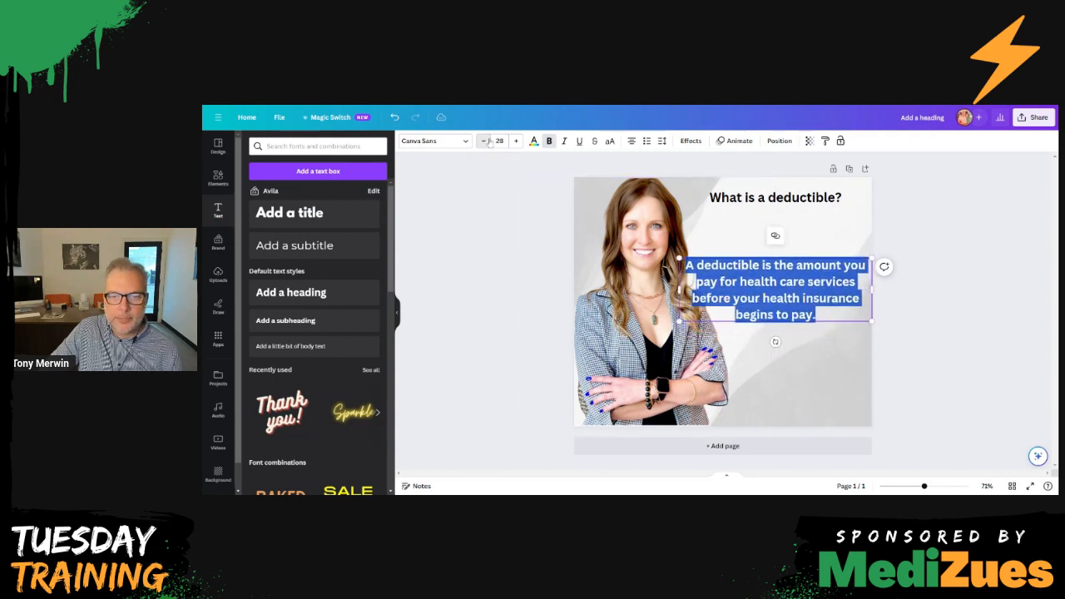
left_click(484, 141)
left_click(484, 140)
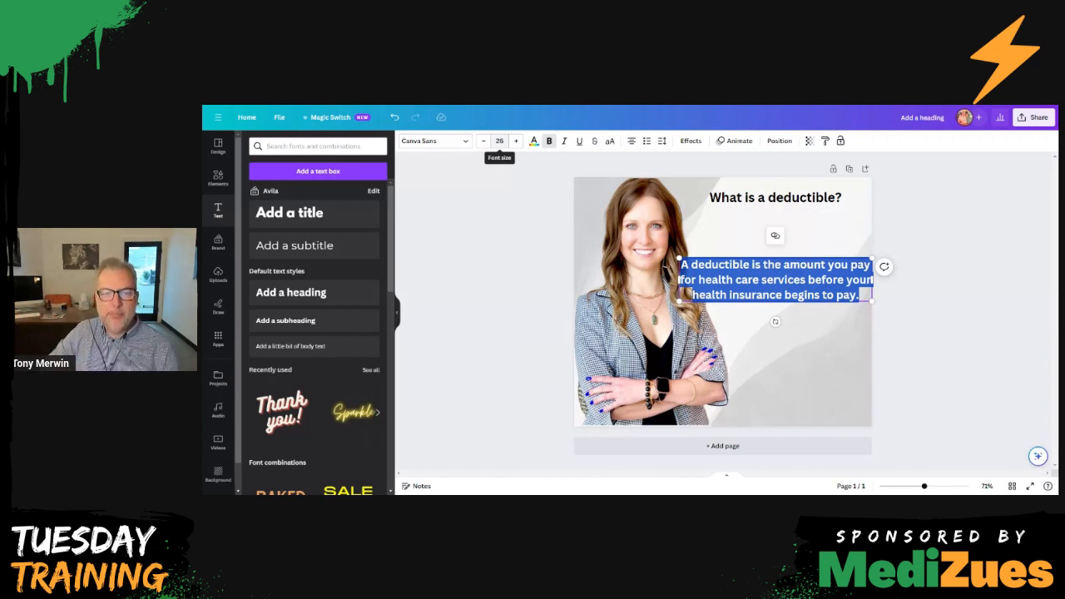
left_click(484, 141)
left_click(483, 140)
left_click(484, 141)
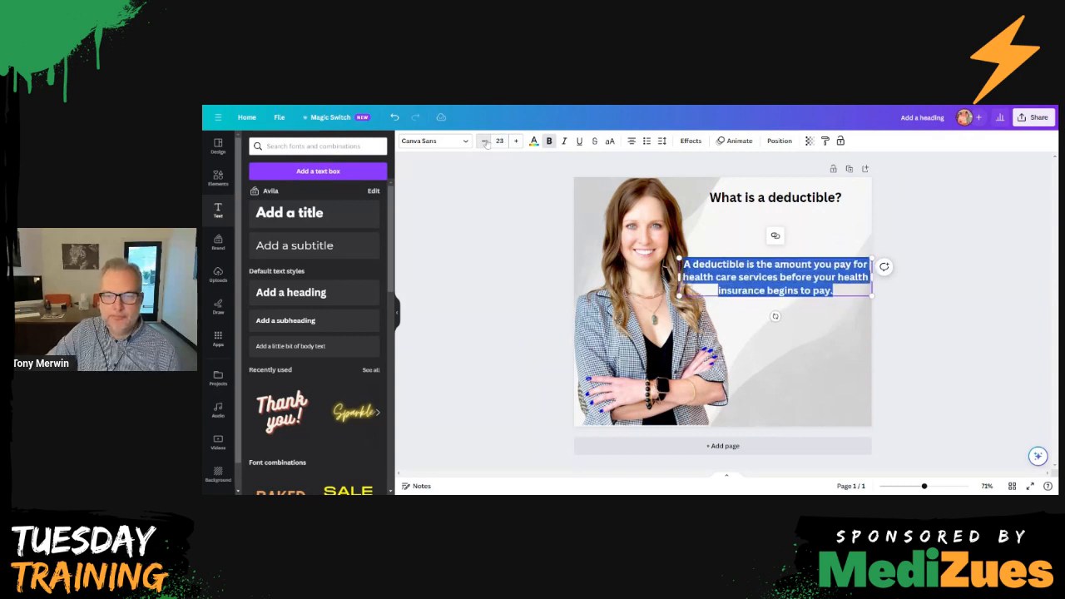
- Narrow the definition's text box so it wraps onto five lines, and place it directly beneath the heading, clear of the woman
left_click_drag(871, 277, 795, 277)
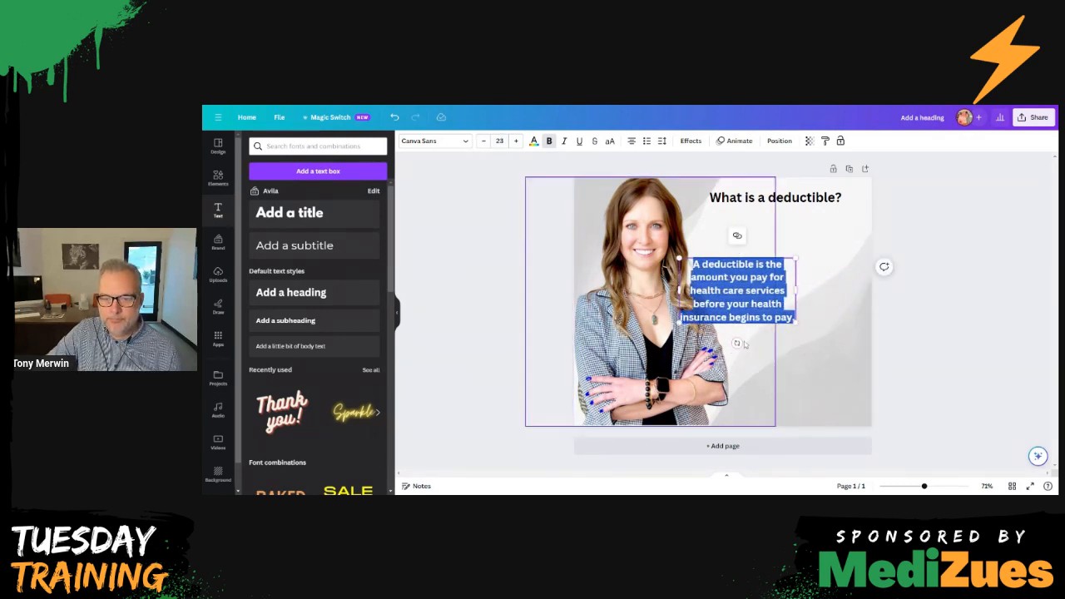
left_click(770, 254)
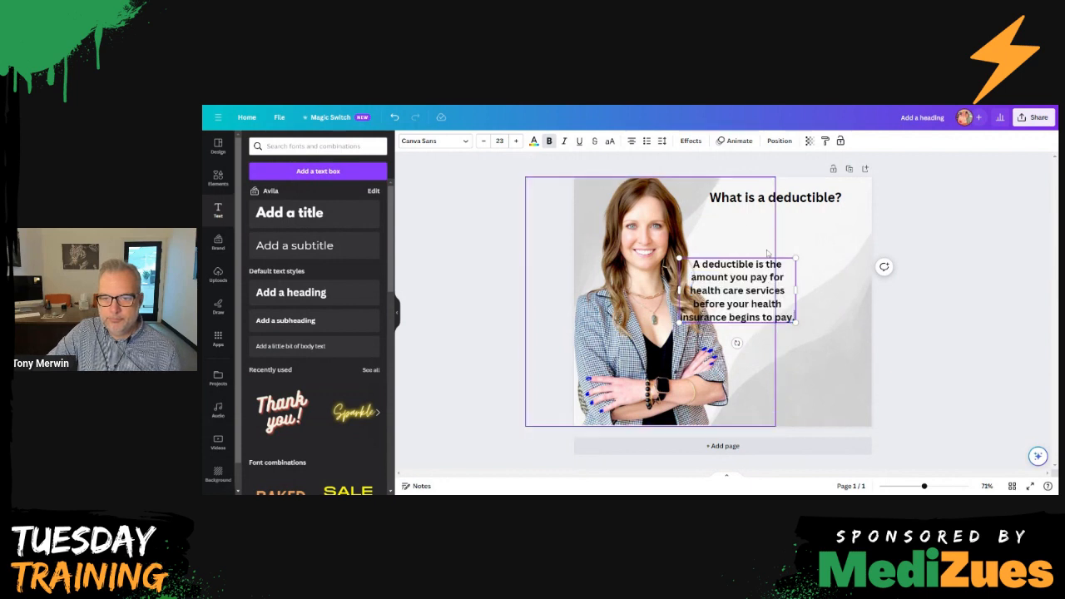
left_click(782, 291)
left_click(774, 258)
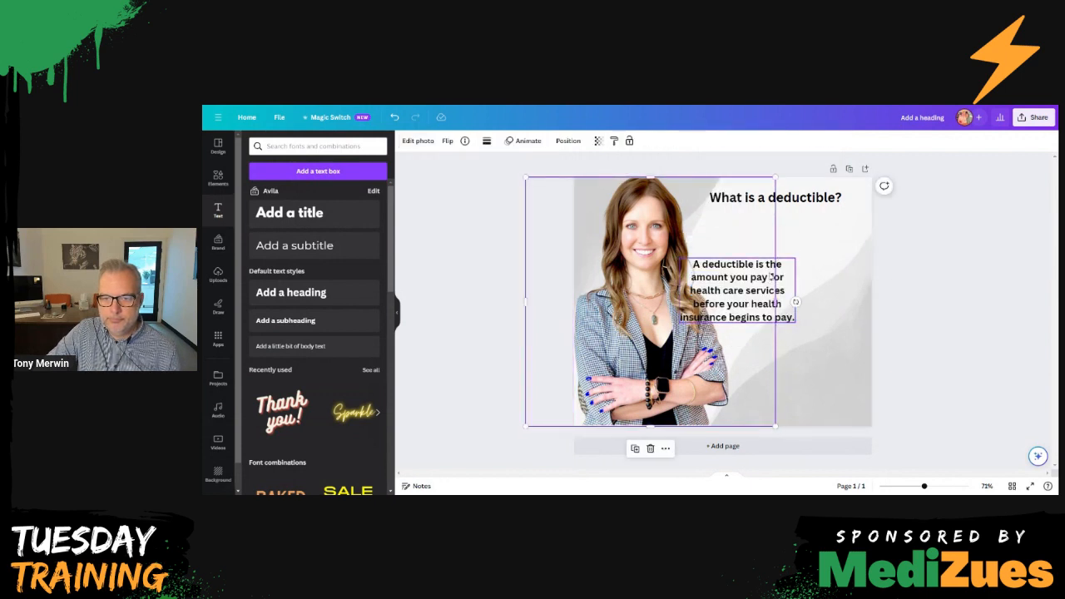
left_click(752, 302)
left_click_drag(767, 322, 805, 284)
left_click(972, 337)
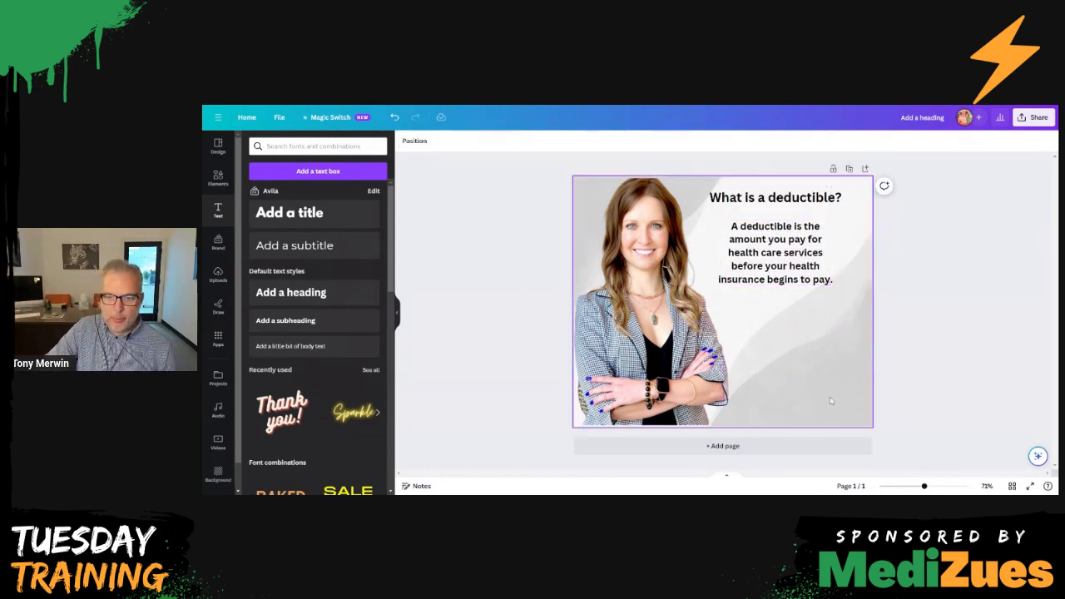
- Find the round purple and green QR code among the uploaded images and add it to the page
left_click(218, 177)
scroll(324, 277, "down", 1)
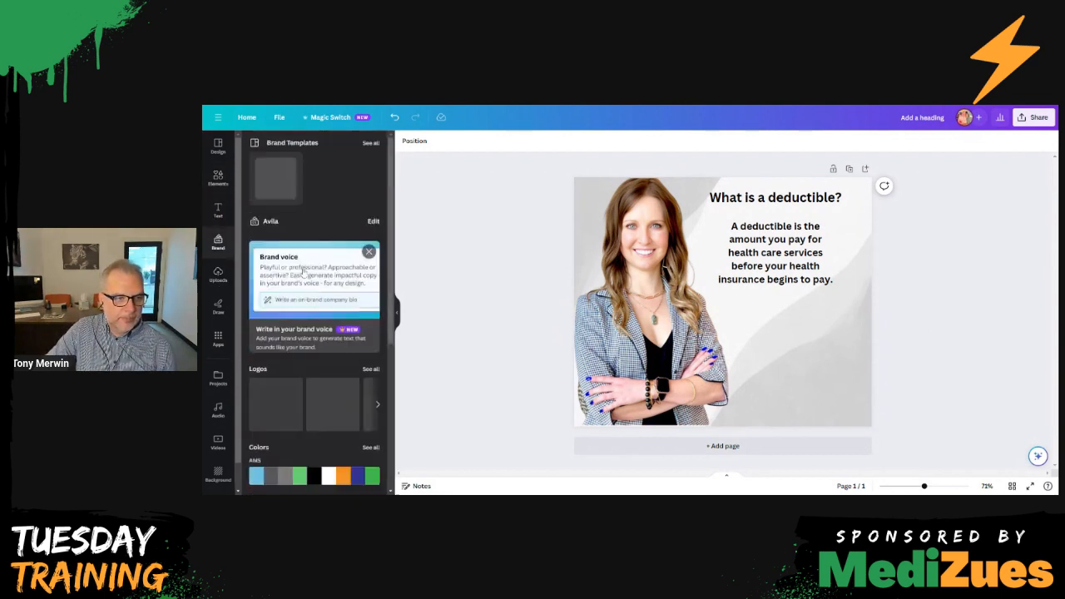
left_click(218, 241)
left_click(217, 176)
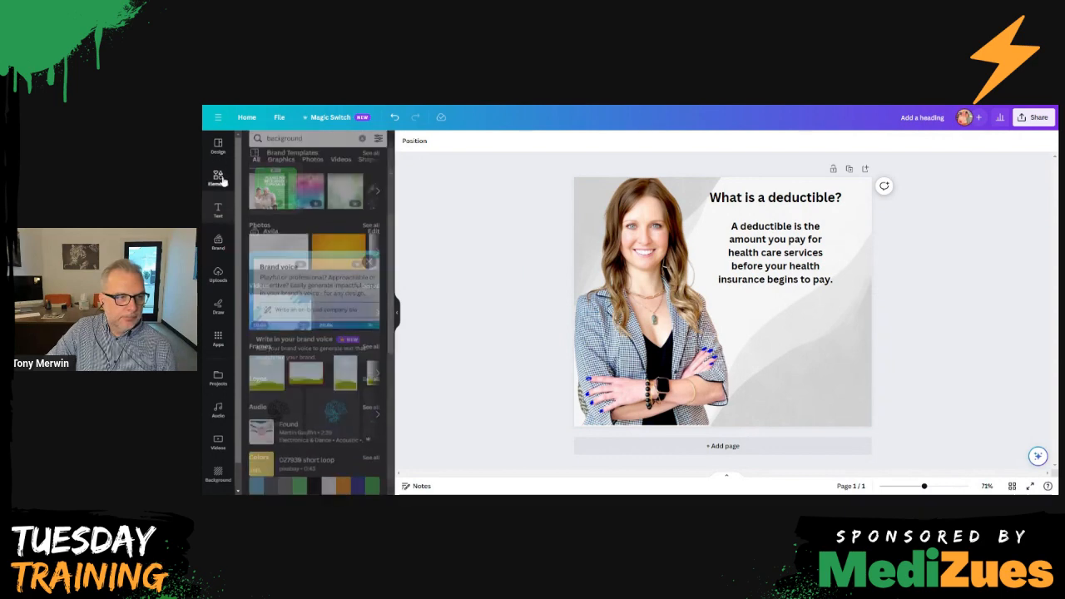
left_click(218, 274)
scroll(296, 298, "down", 5)
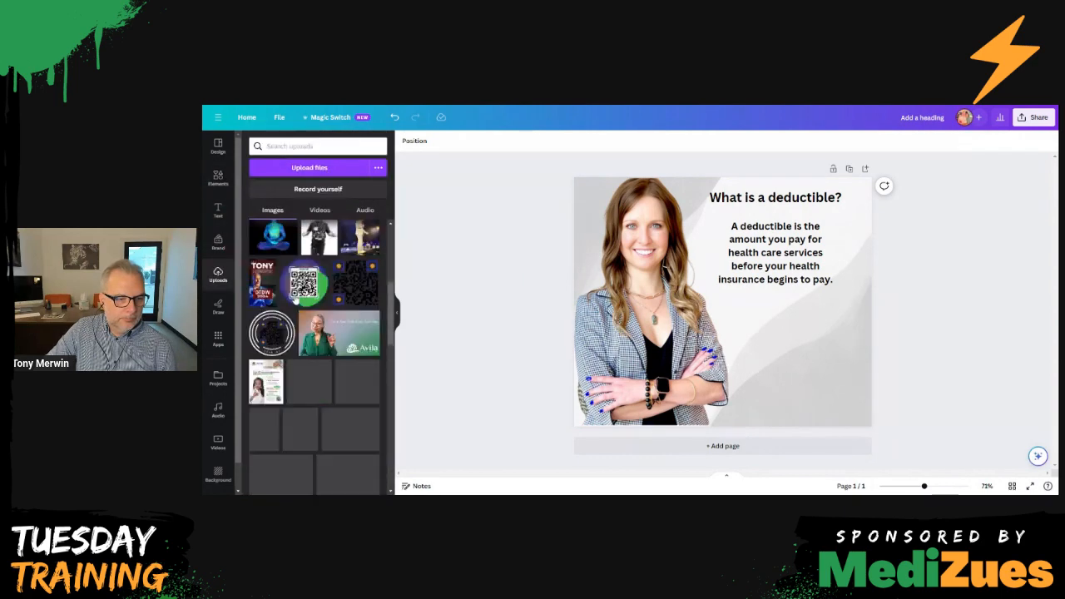
scroll(296, 298, "up", 3)
scroll(296, 298, "down", 5)
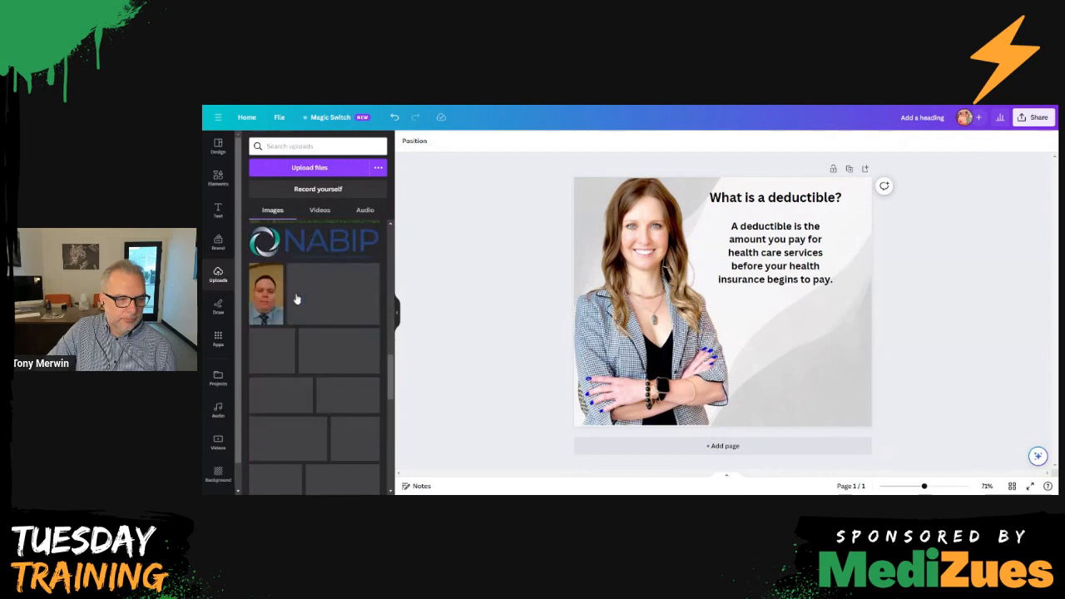
scroll(296, 297, "up", 3)
scroll(313, 358, "down", 3)
left_click(314, 374)
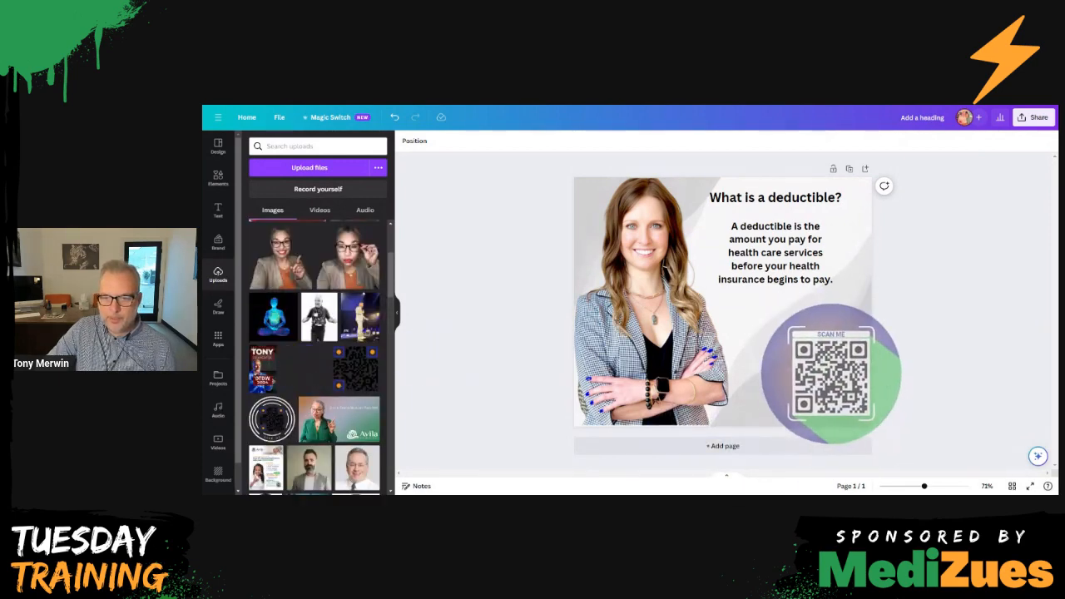
- Shrink the QR code to fit inside the page and position it below the definition, beside the woman's crossed arms
left_click_drag(901, 444, 848, 387)
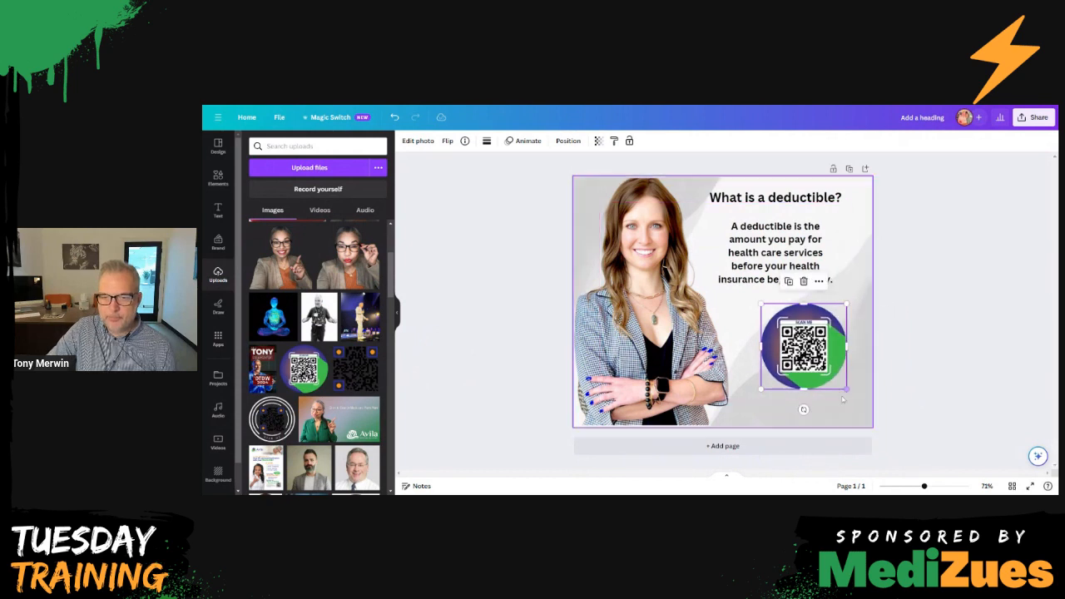
left_click_drag(804, 349, 795, 365)
left_click(946, 352)
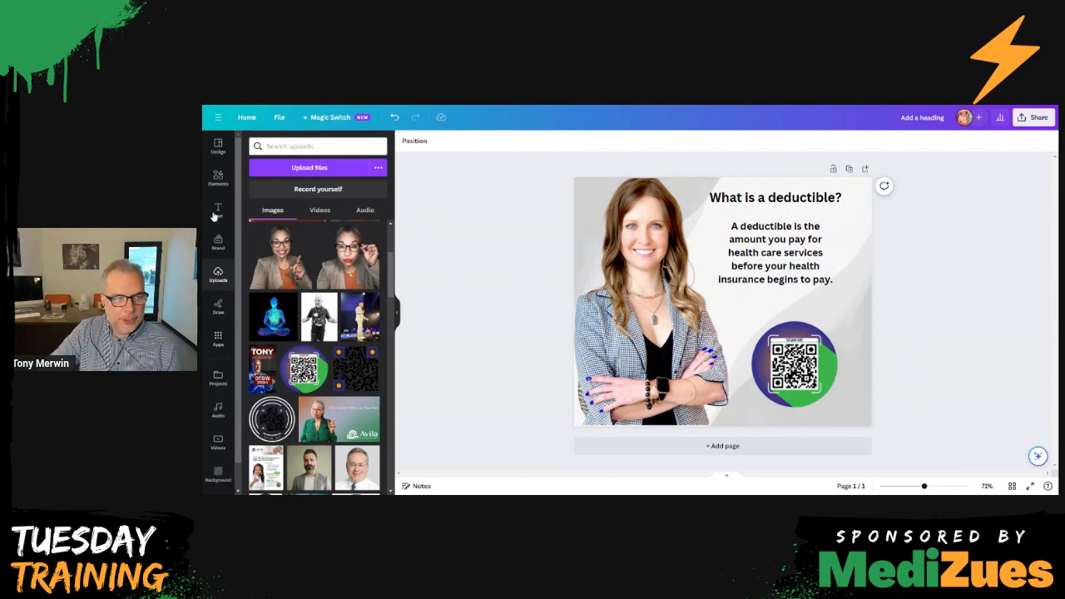
- Find and open the Bulk create app, and clear the sample entries from its manual data table
left_click(218, 337)
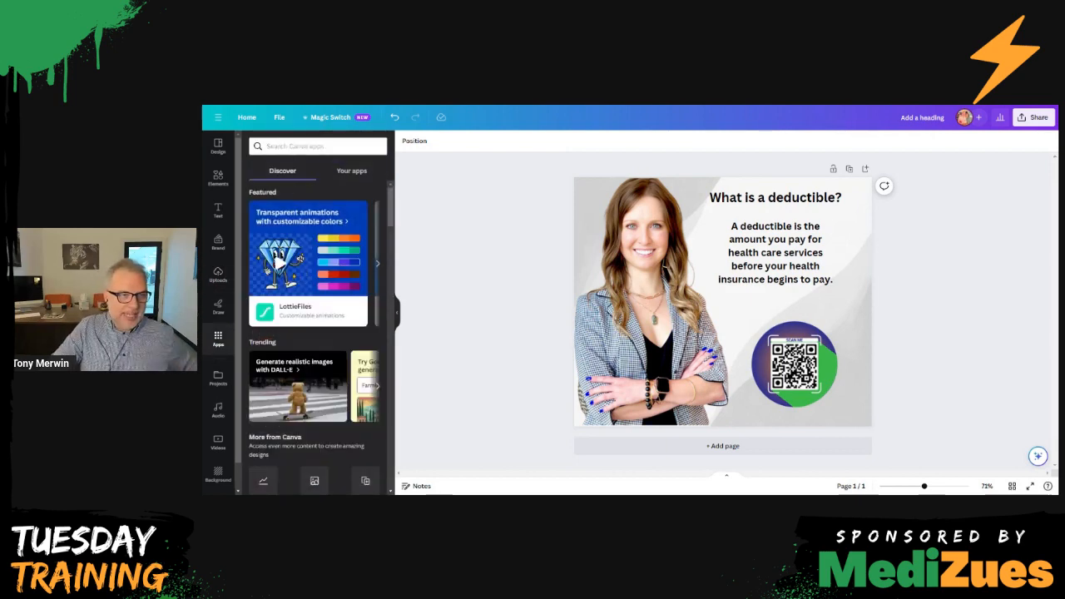
left_click(299, 147)
type("bulk create")
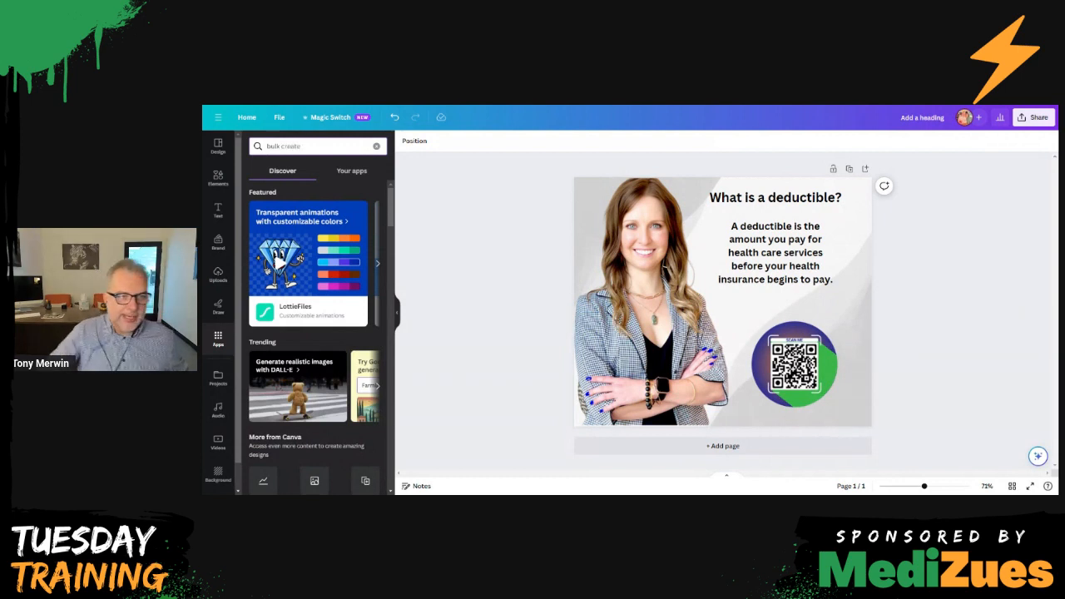
key("Return")
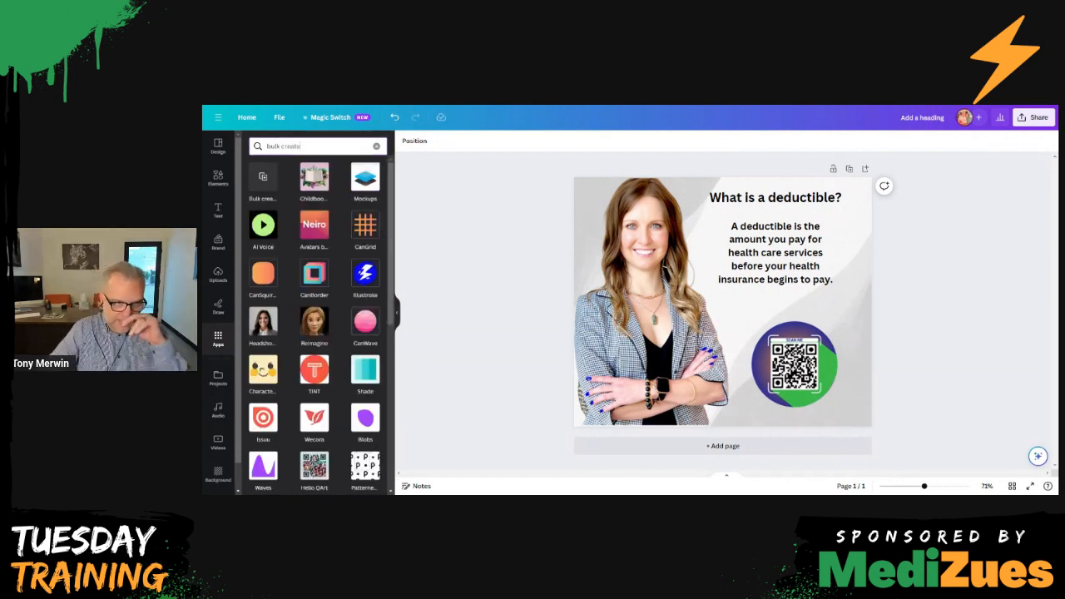
left_click(261, 178)
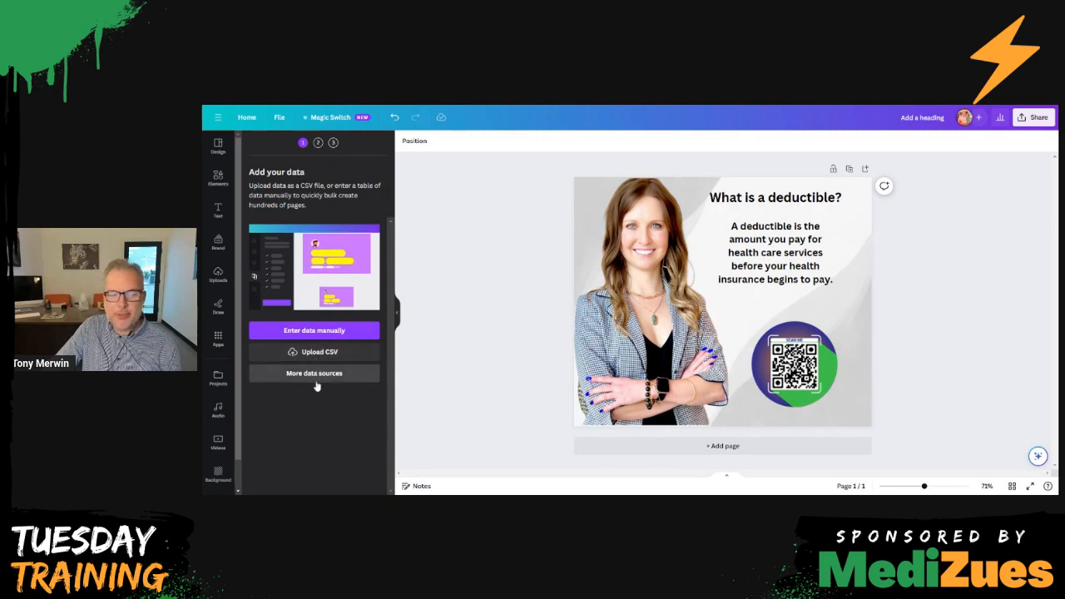
left_click(315, 335)
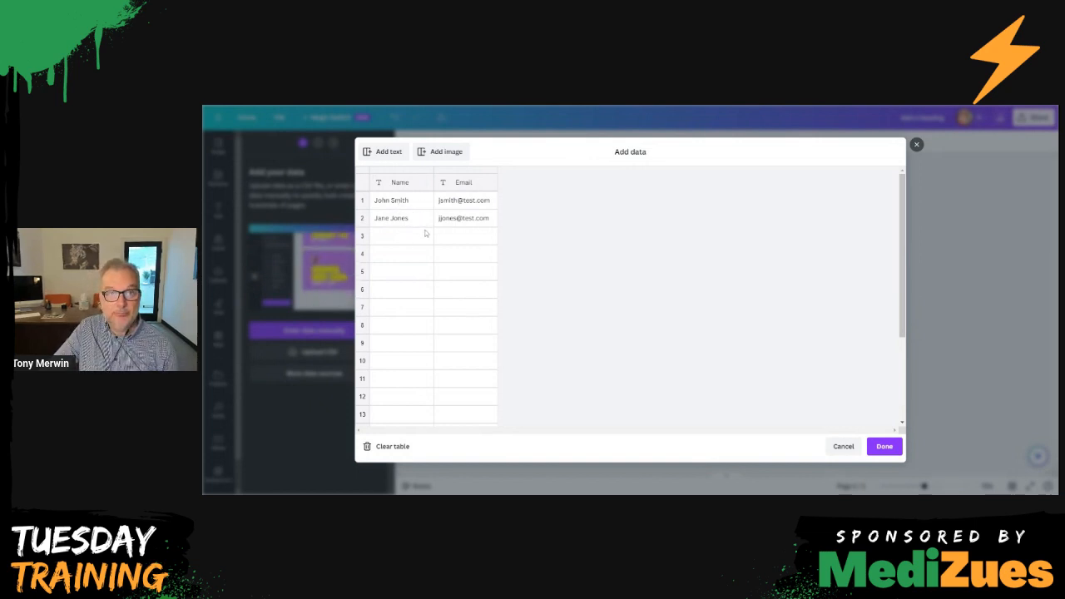
left_click(392, 447)
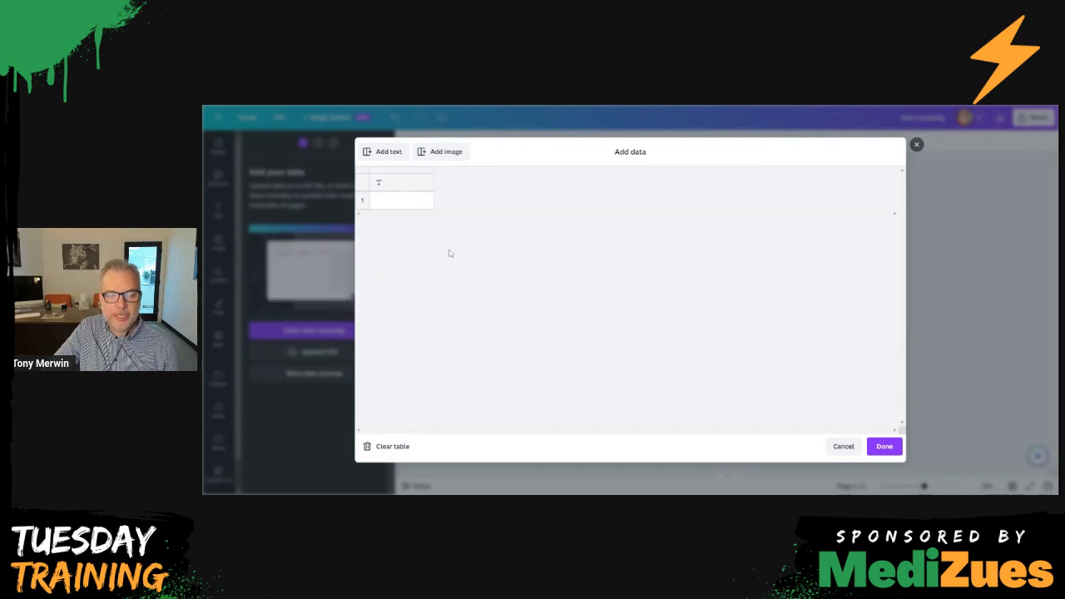
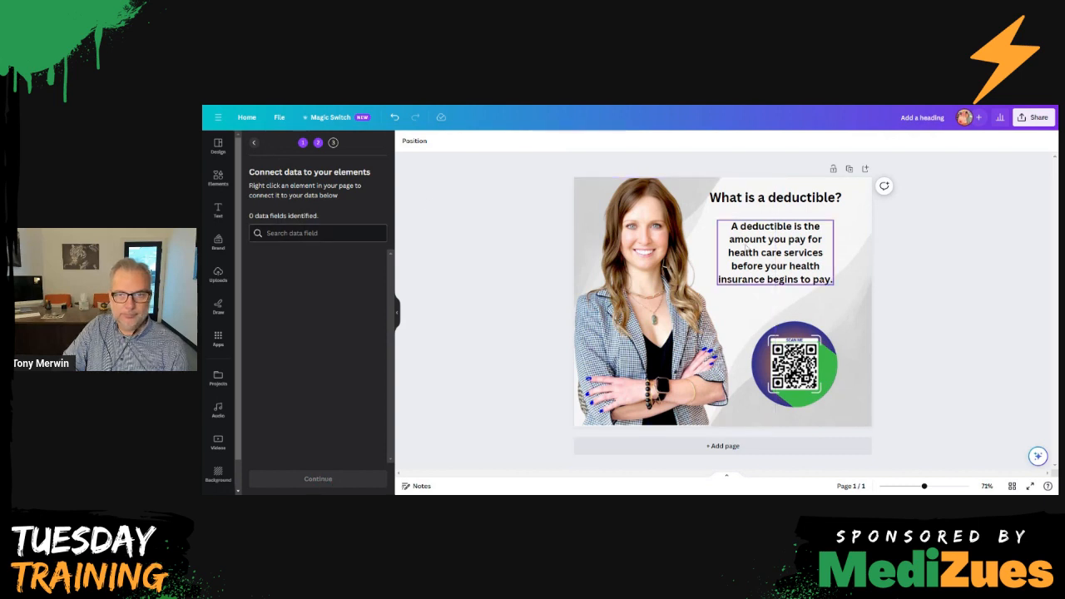
- Search the data fields for "question" with the heading selected, and recheck the Question and Answer columns in the manual data table
left_click(752, 198)
left_click(291, 233)
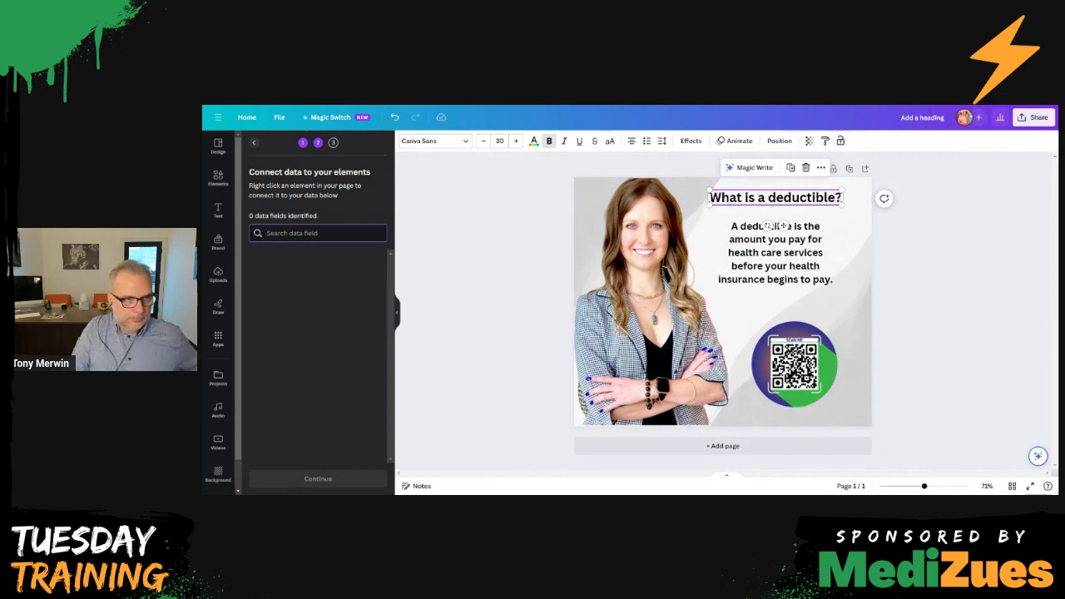
type("question")
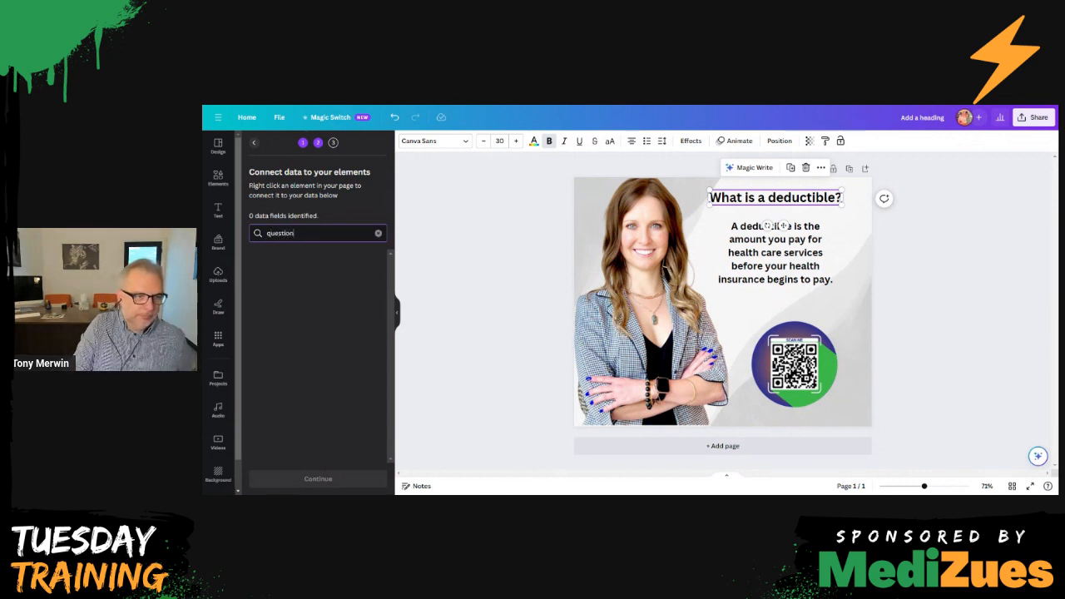
left_click(254, 143)
left_click(314, 330)
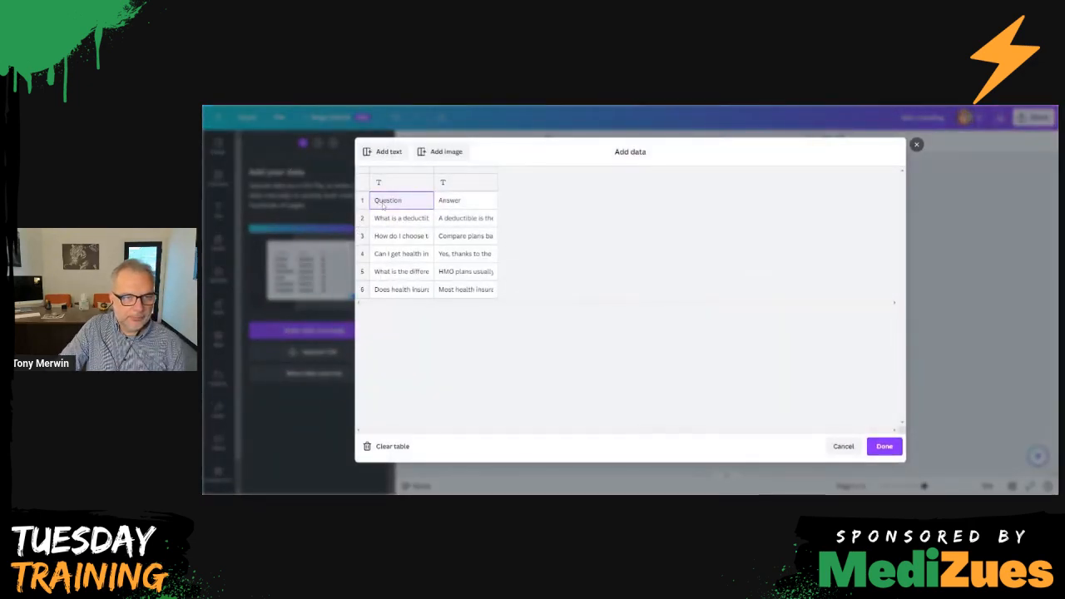
left_click(886, 447)
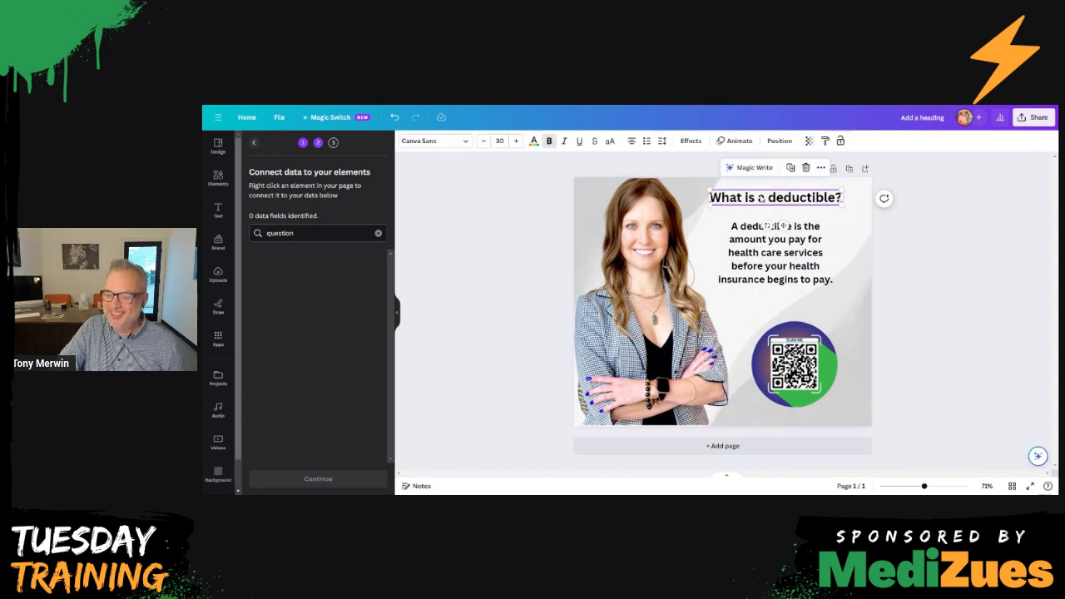
- Look through the heading's options for a way to connect data, and clear the data field search
right_click(759, 198)
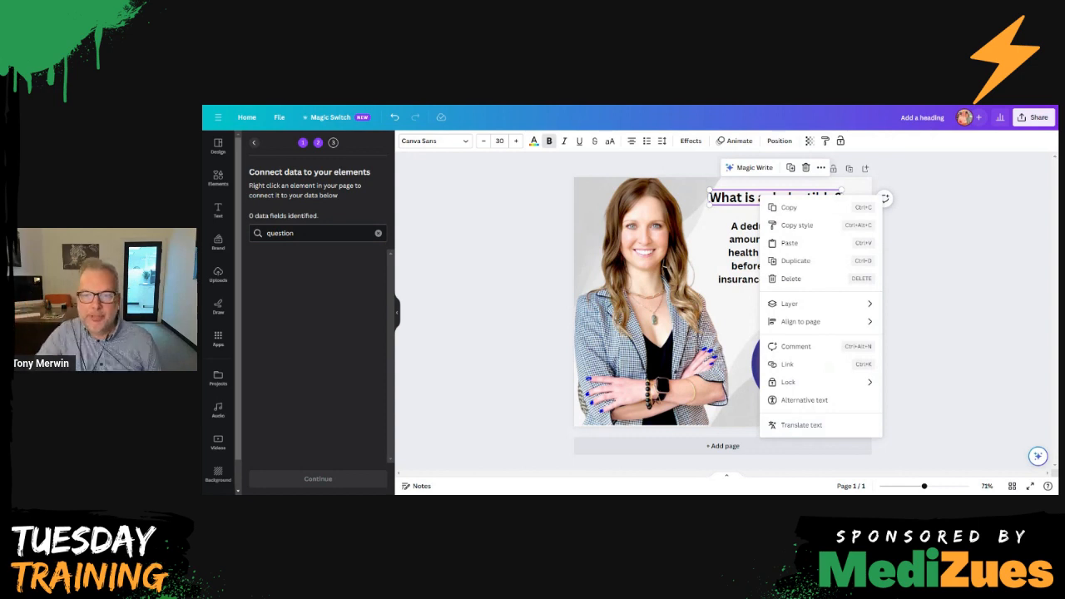
left_click(882, 267)
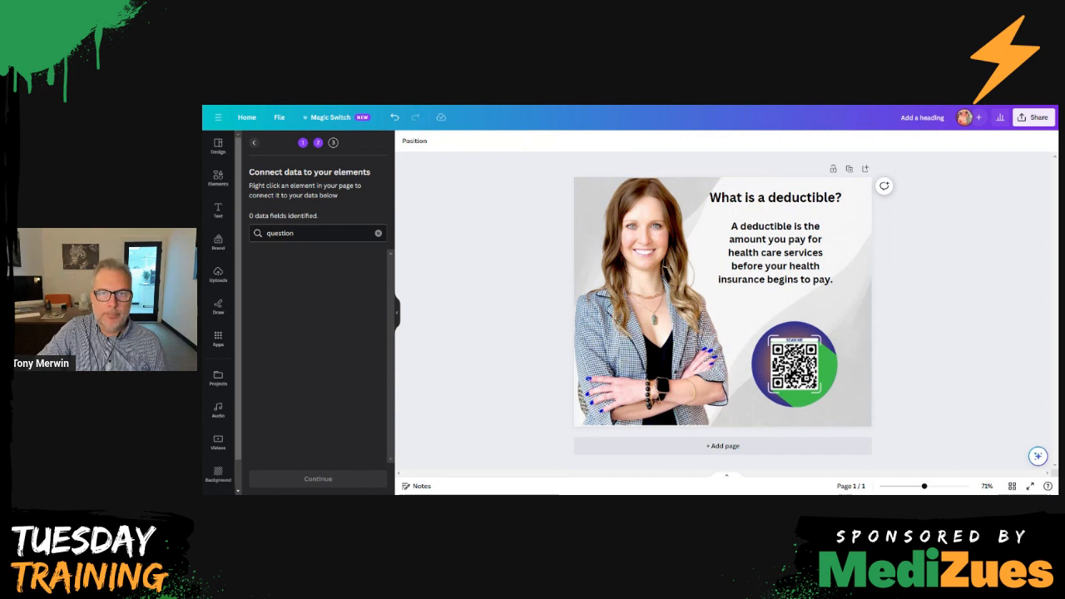
right_click(771, 199)
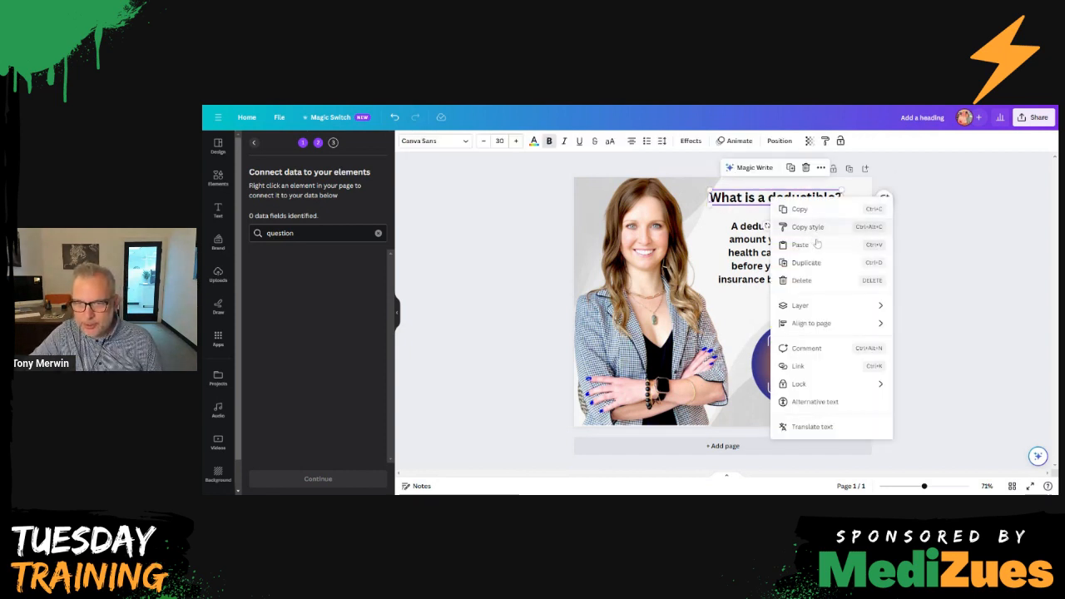
left_click(940, 300)
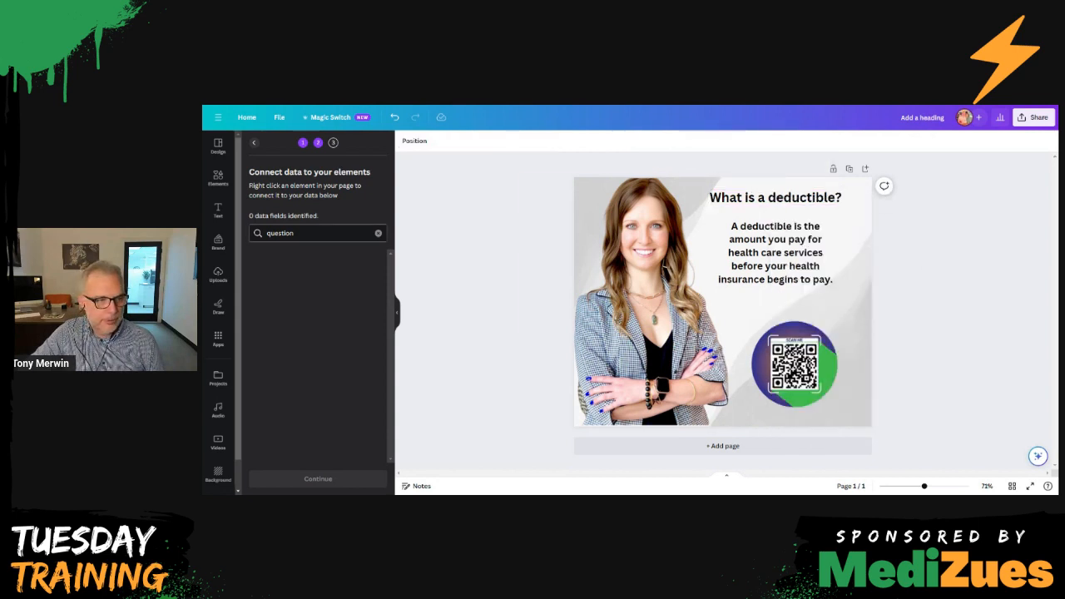
left_click(377, 233)
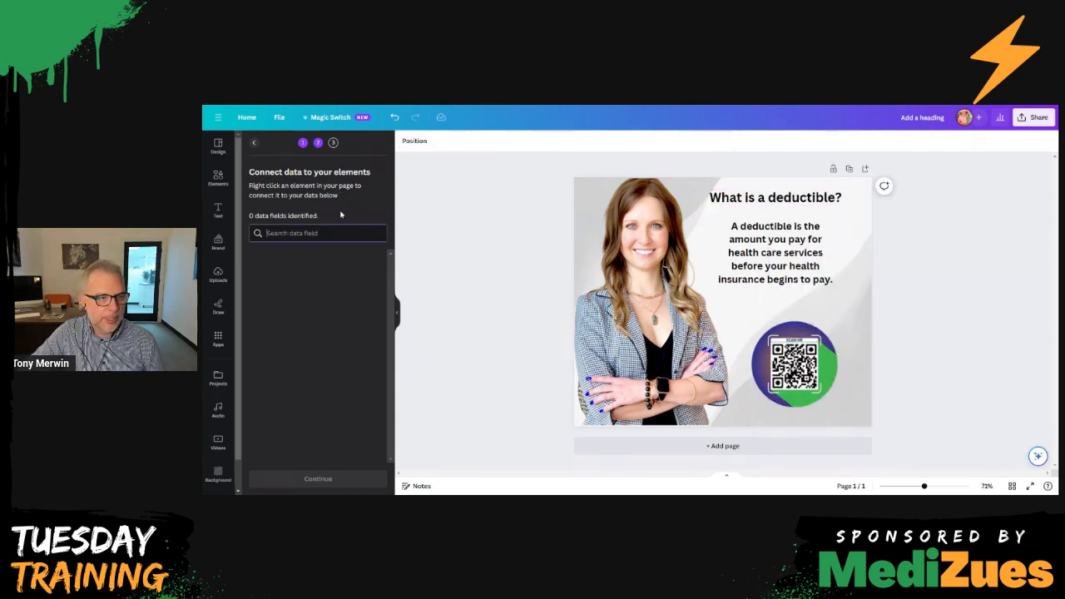
- Check the options of both the heading and the deductible definition for a data connection command
left_click(739, 198)
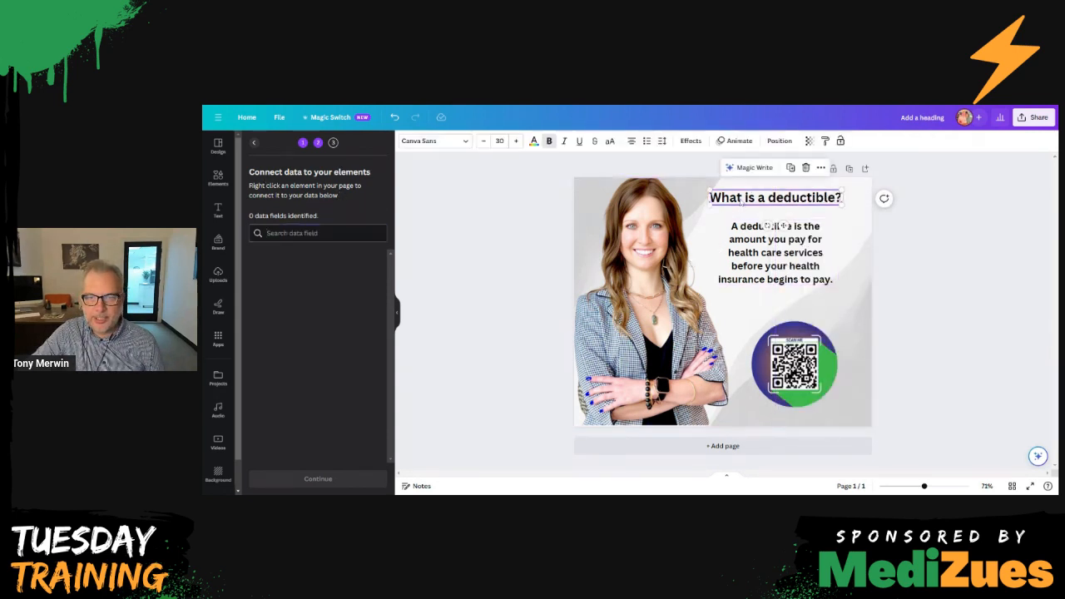
right_click(739, 200)
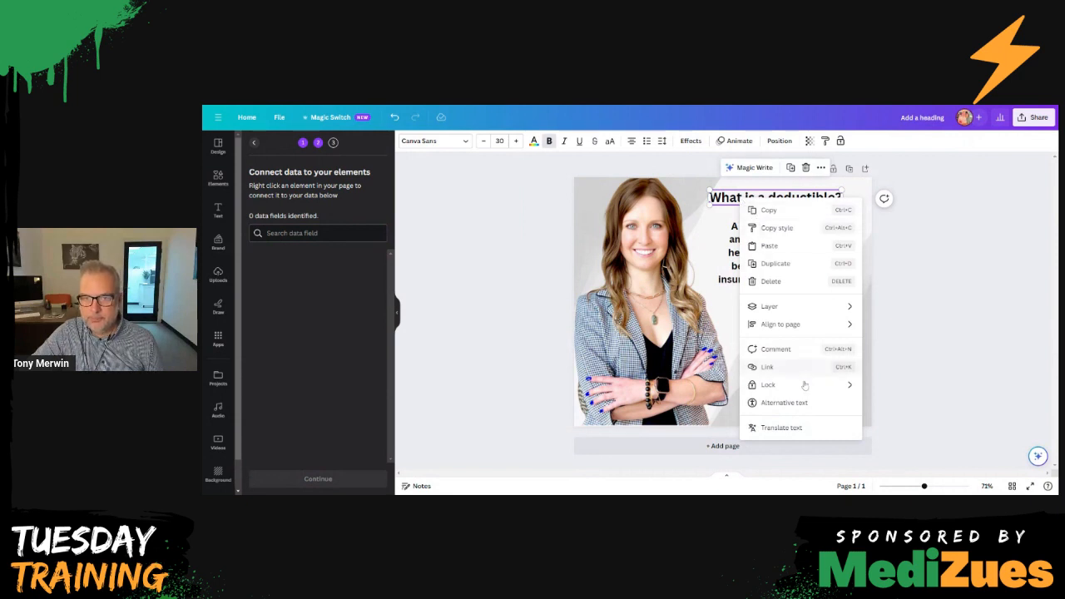
left_click(911, 335)
left_click(776, 256)
right_click(776, 258)
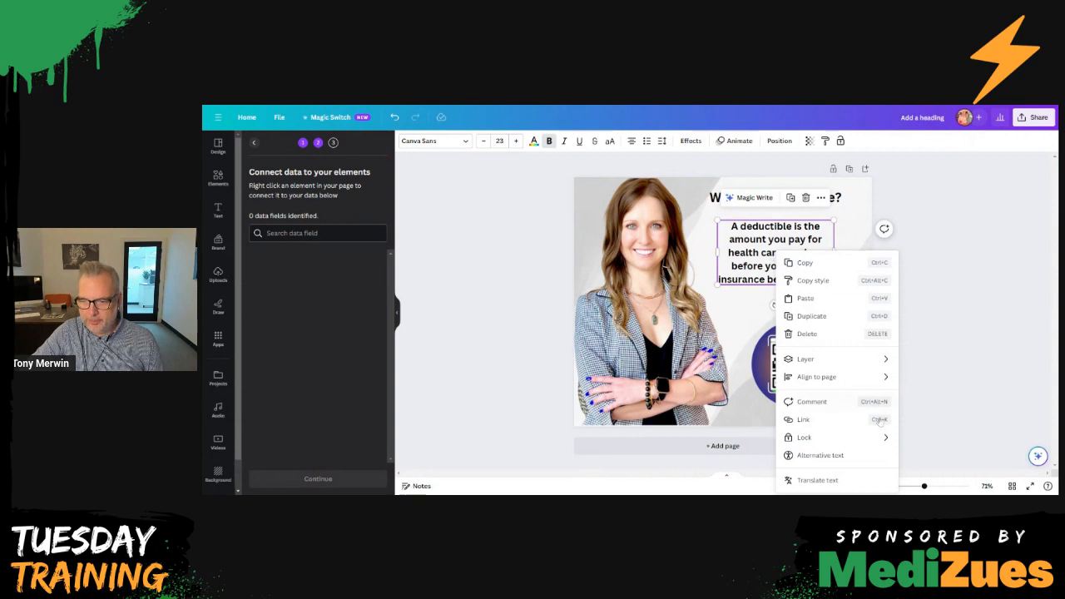
left_click(438, 249)
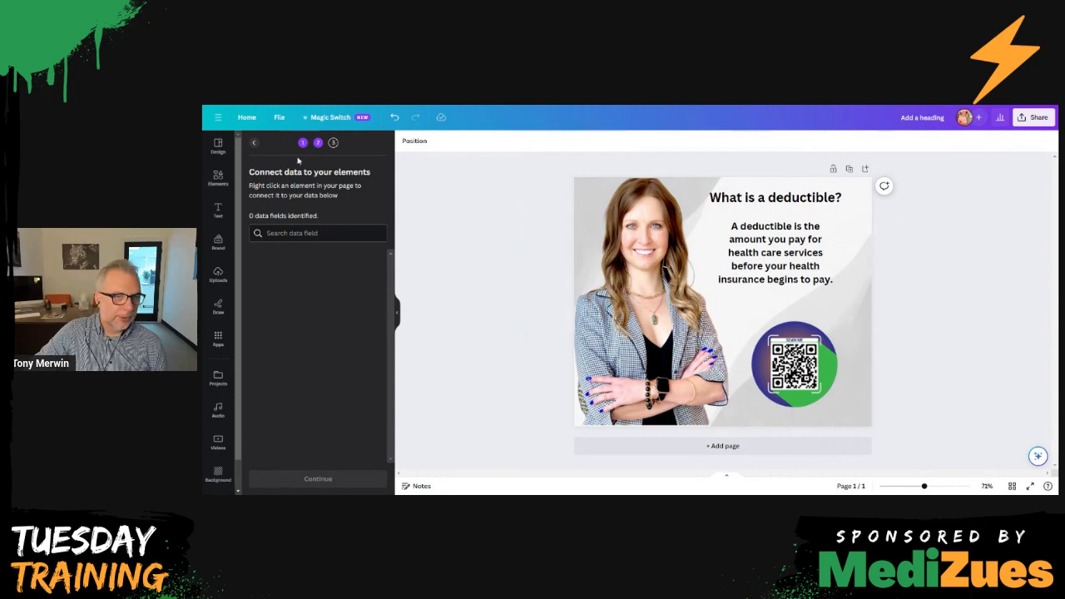
- Review and resubmit the manually entered question and answer table, and check the heading's full options for a data connection
left_click(256, 144)
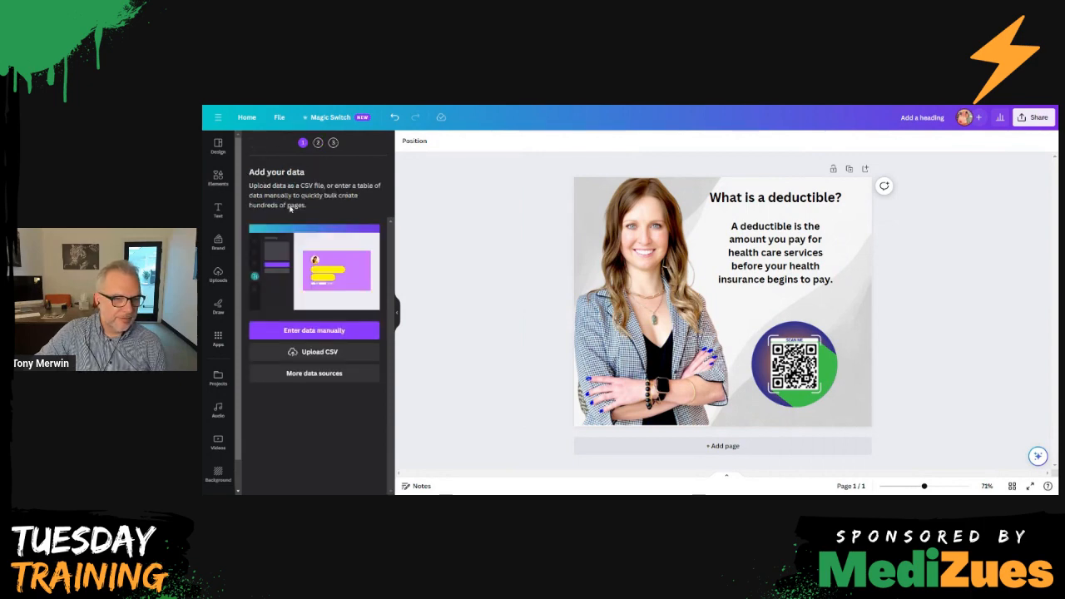
left_click(331, 332)
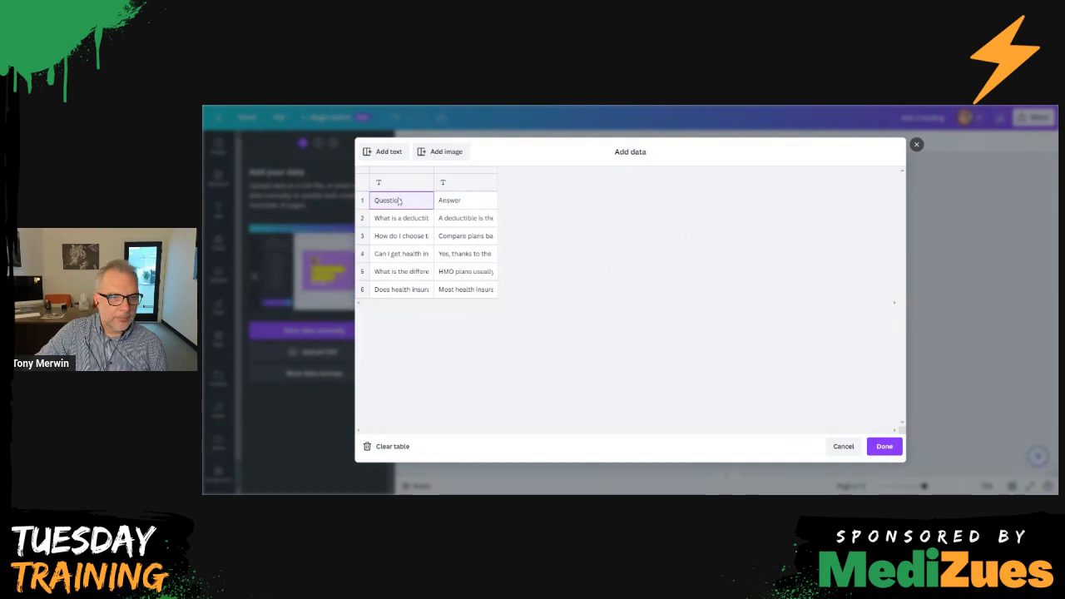
left_click(882, 448)
right_click(755, 200)
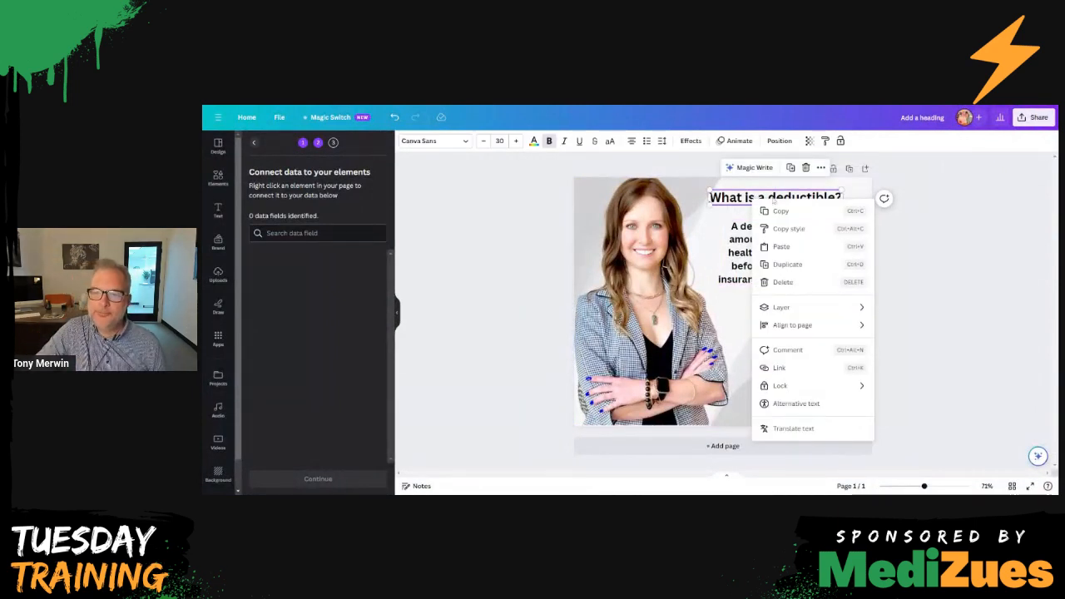
left_click(820, 168)
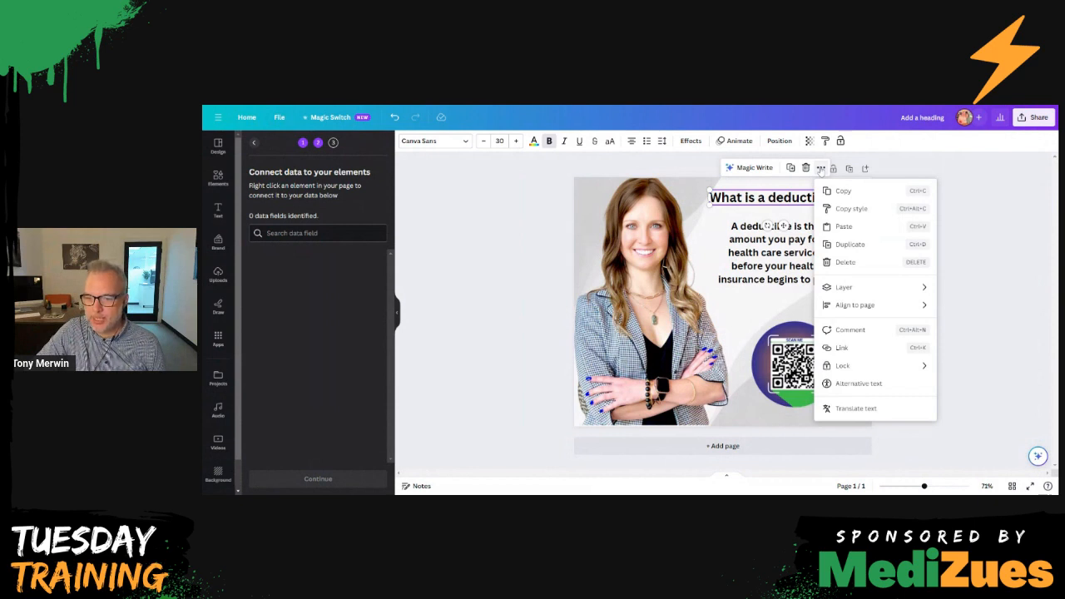
left_click(601, 254)
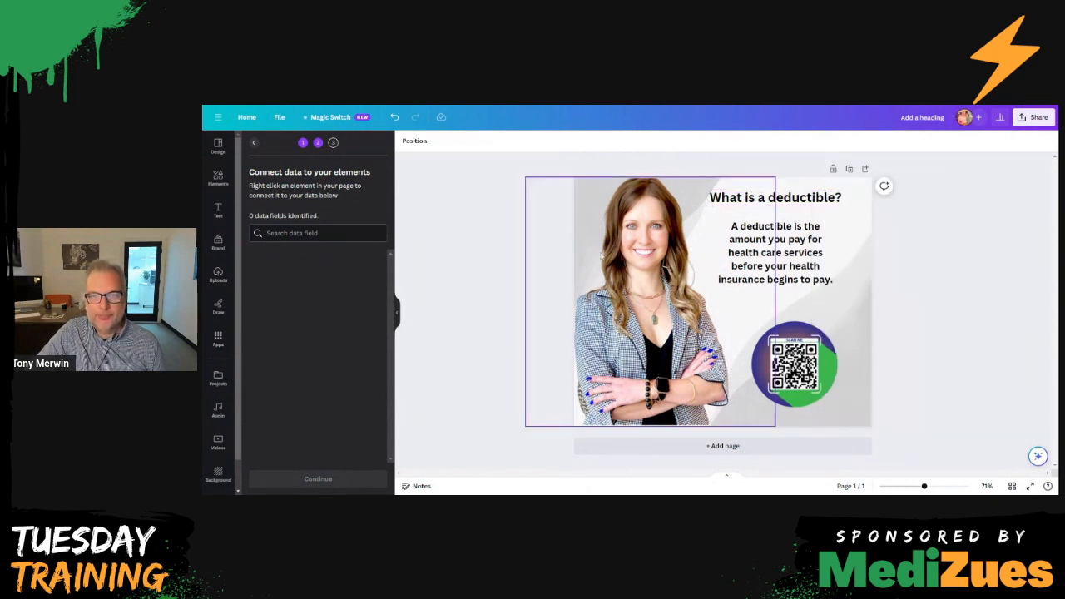
- Examine the heading's and the definition's options once more for a command that links them to the Question and Answer data
left_click(774, 198)
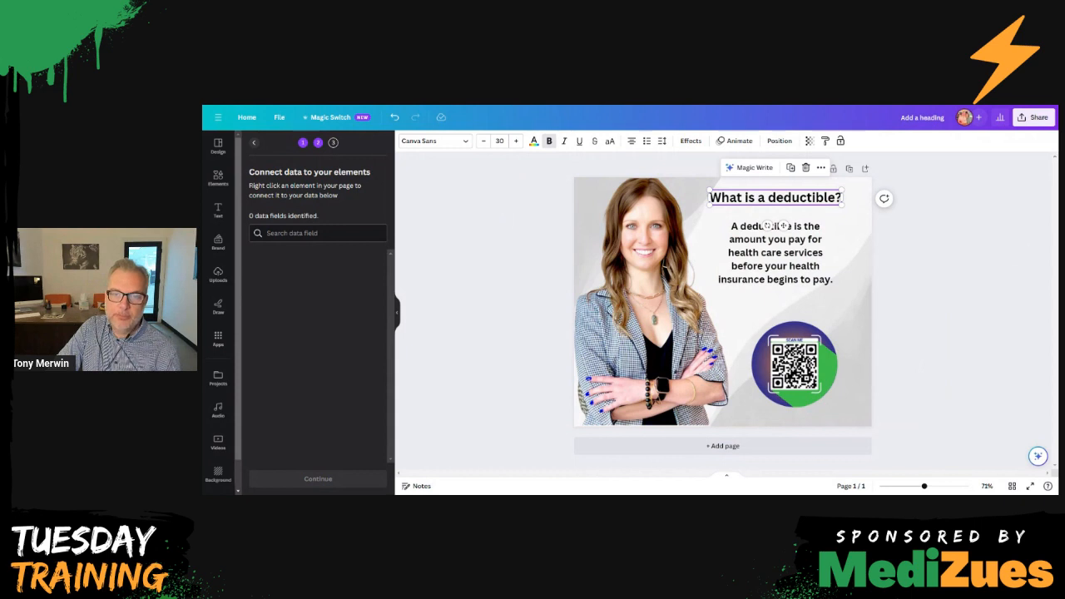
right_click(750, 200)
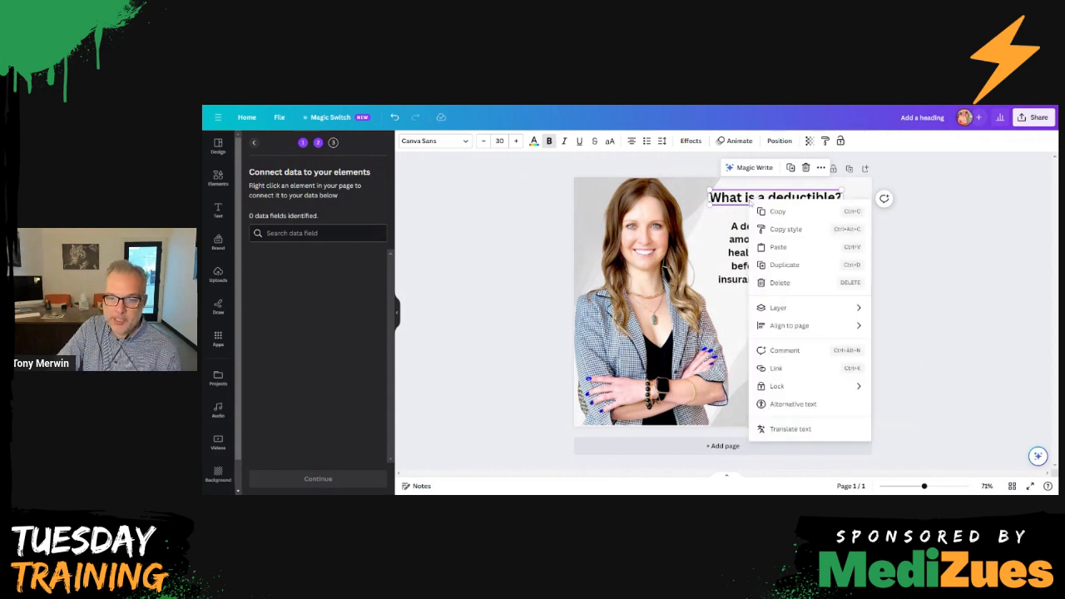
mouse_move(807, 391)
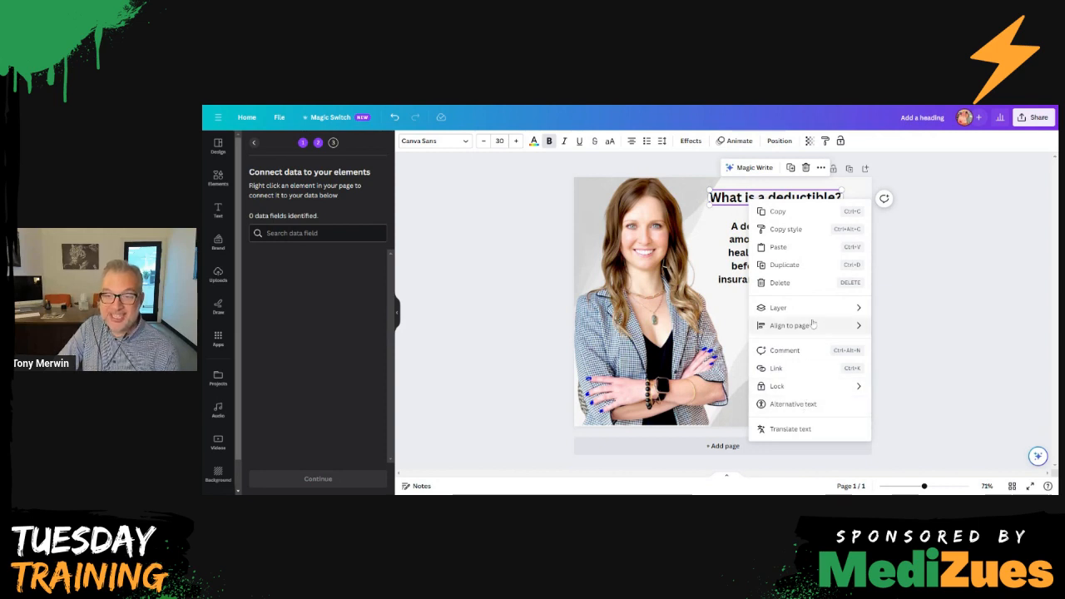
mouse_move(812, 322)
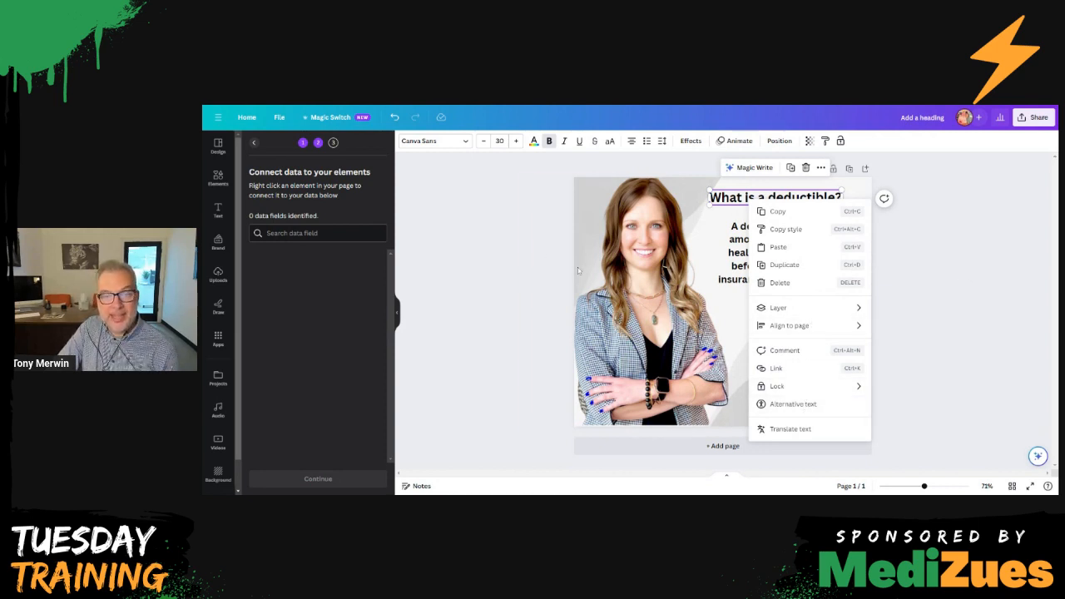
left_click(449, 241)
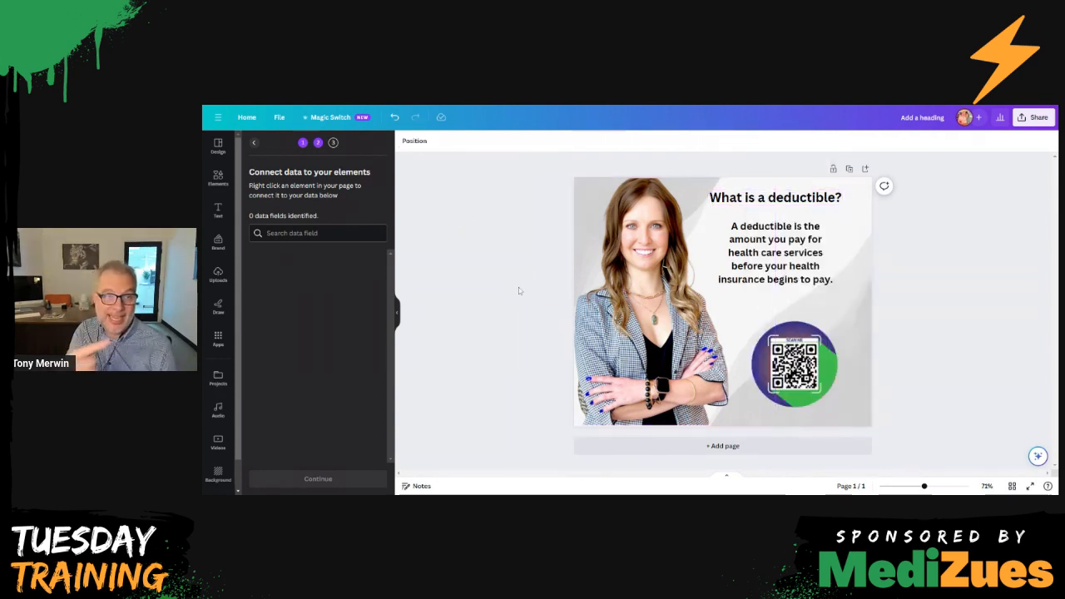
left_click(792, 256)
right_click(792, 255)
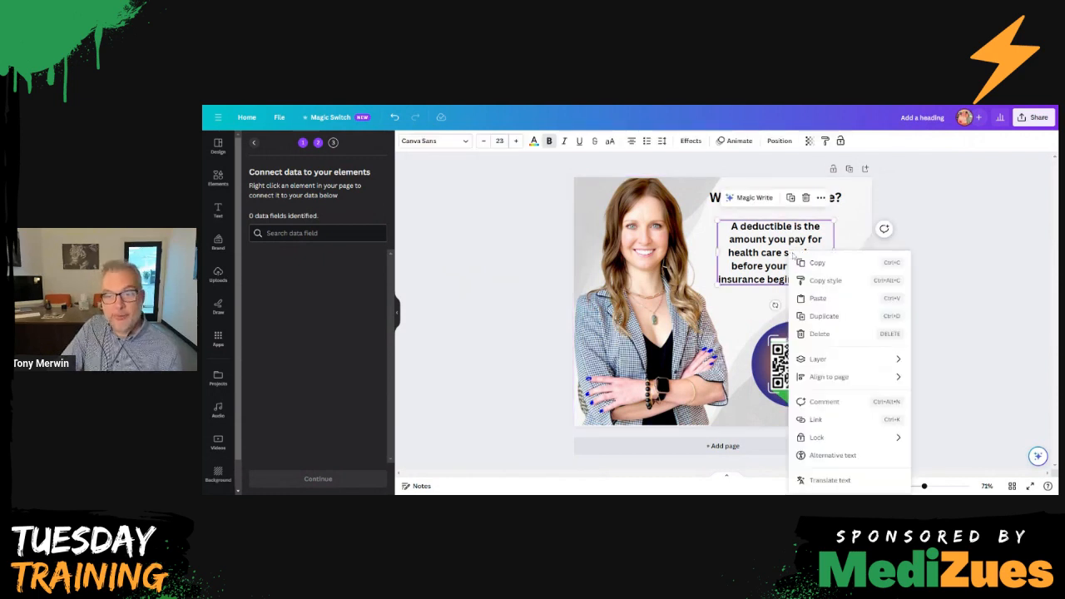
left_click(478, 304)
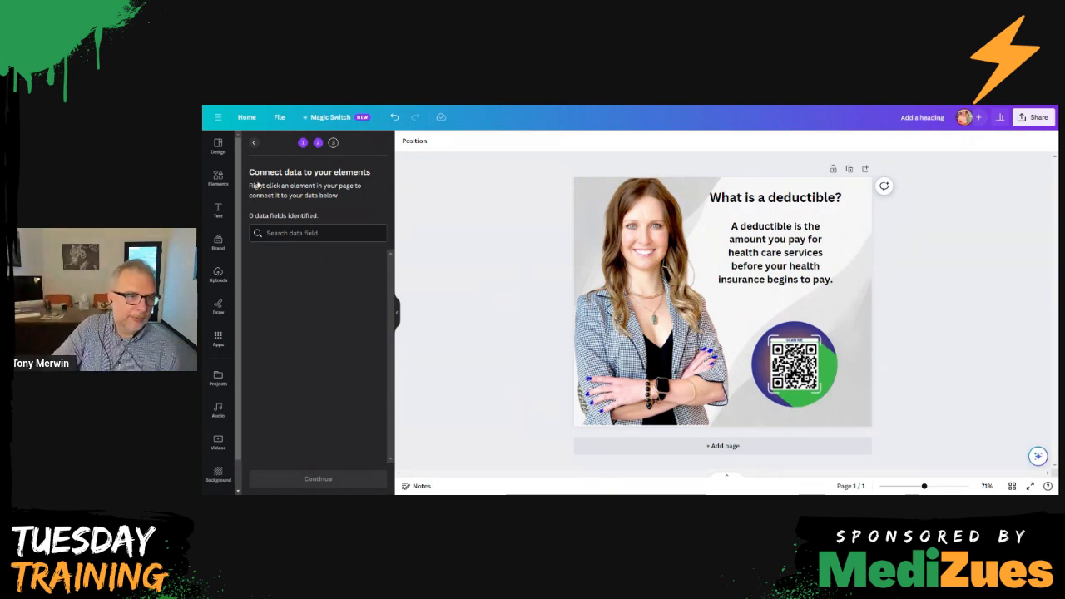
- Browse the recent designs on the home page and switch to the Spanish Medicare mobile video design
left_click(252, 143)
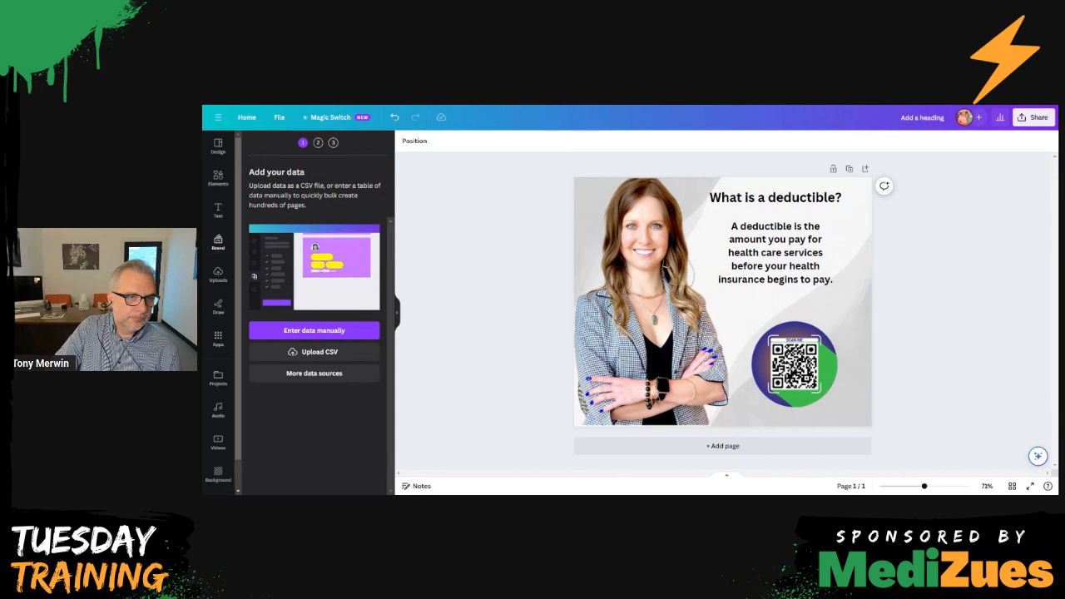
left_click(219, 185)
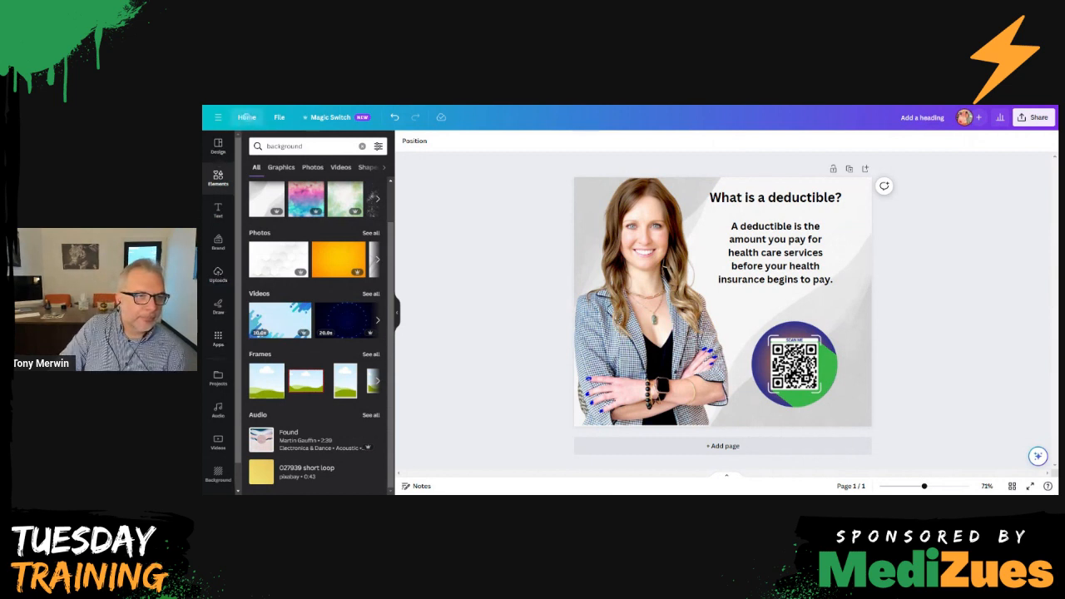
left_click(246, 116)
scroll(594, 317, "down", 5)
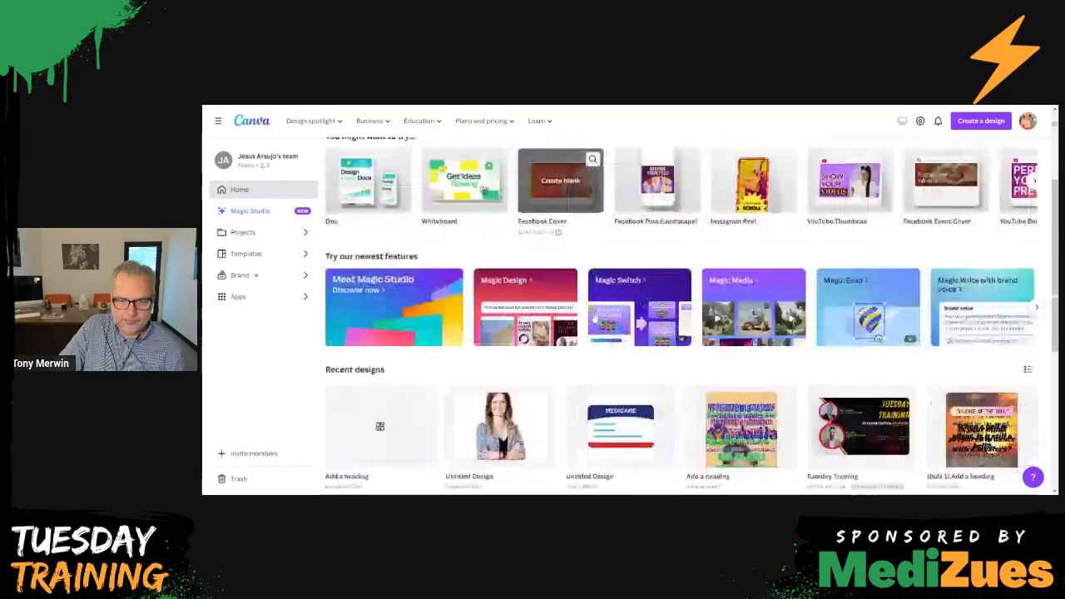
scroll(593, 317, "up", 4)
scroll(740, 310, "down", 5)
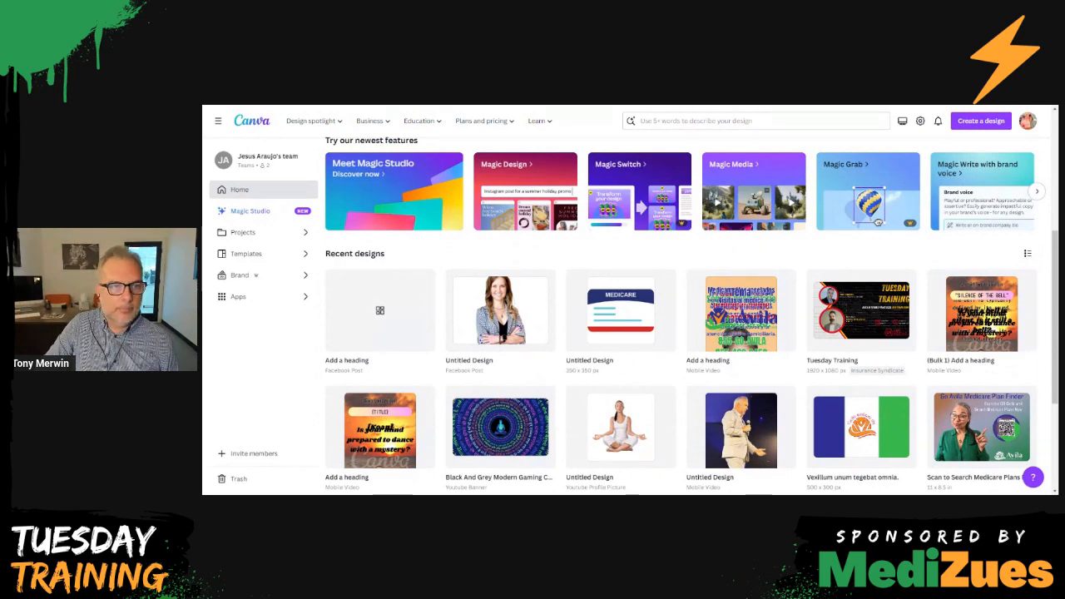
key("ctrl+Tab")
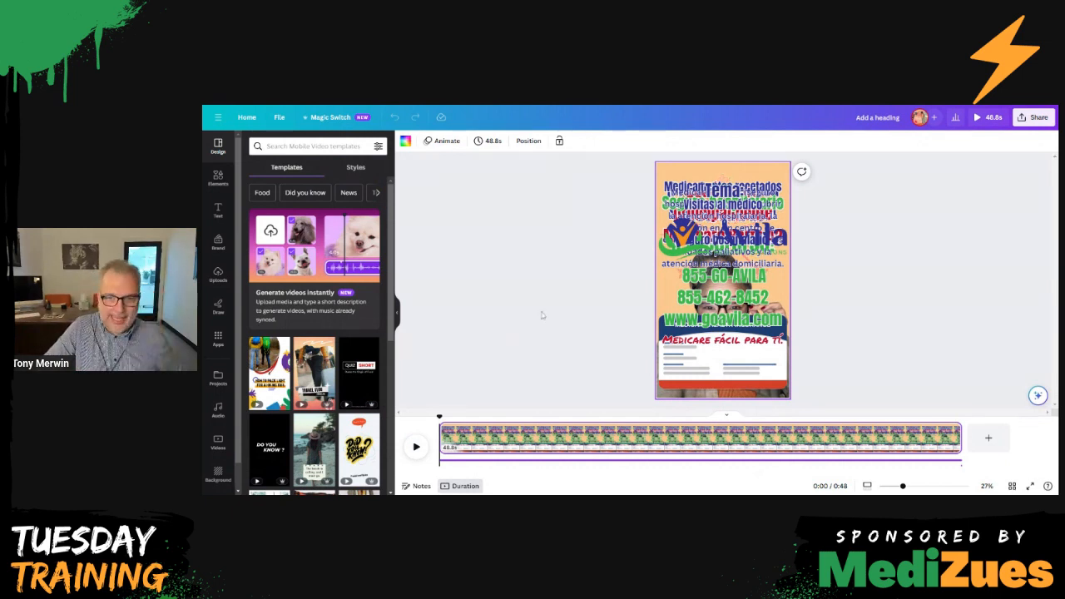
- Find the Bulk create app from within the Medicare video design and open it
left_click(218, 338)
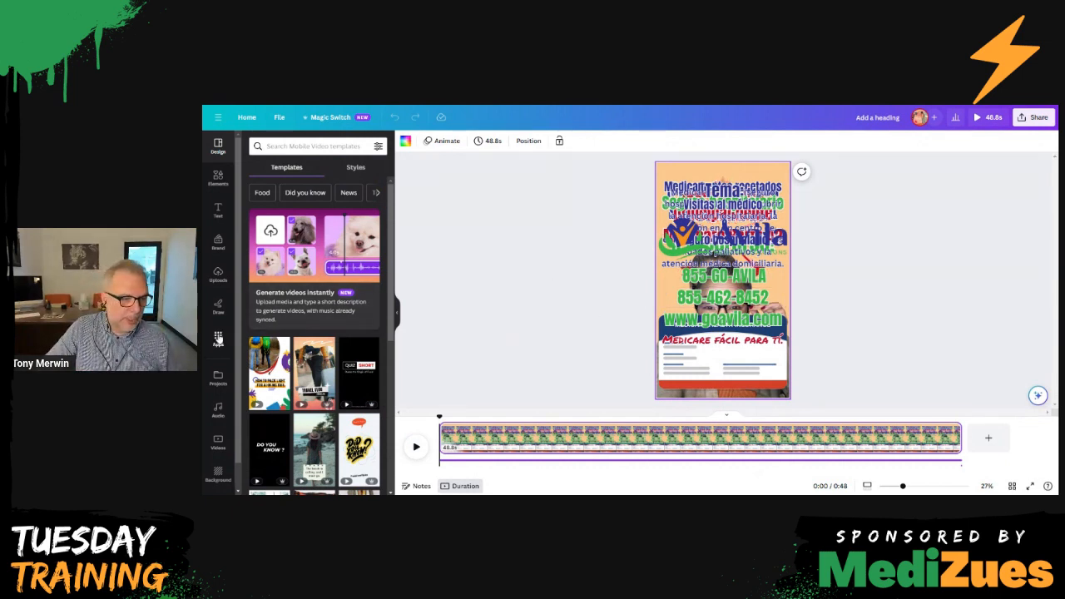
left_click(308, 146)
type("hulk create")
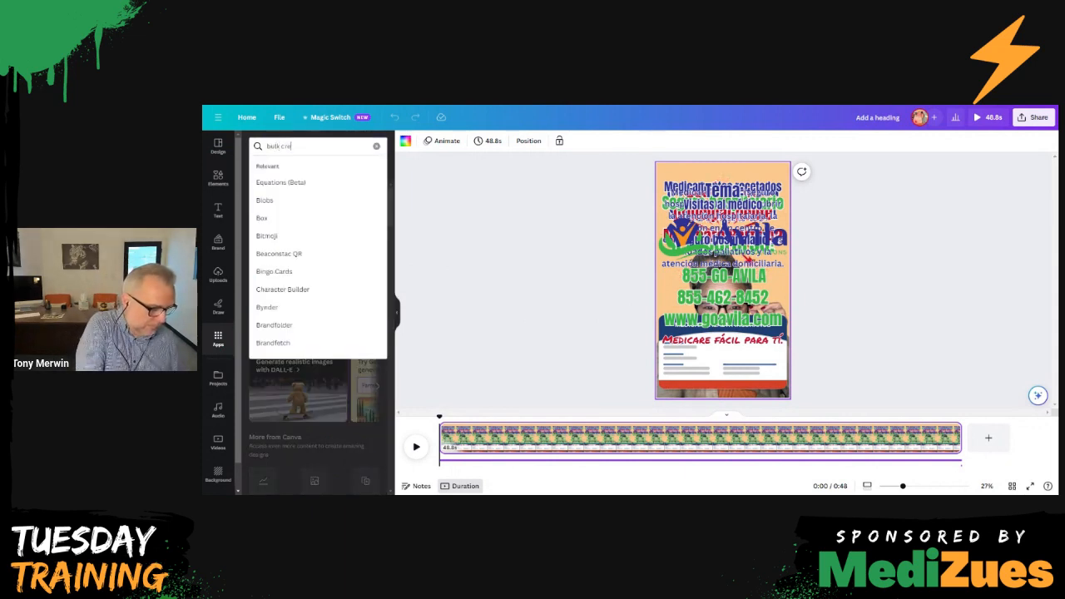
key("Return")
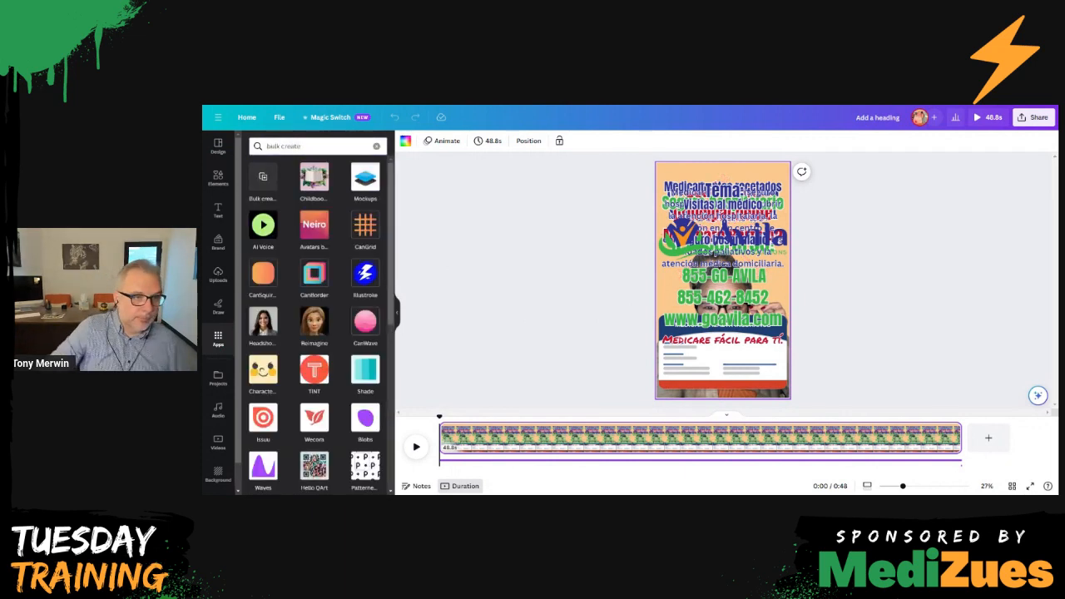
left_click(265, 185)
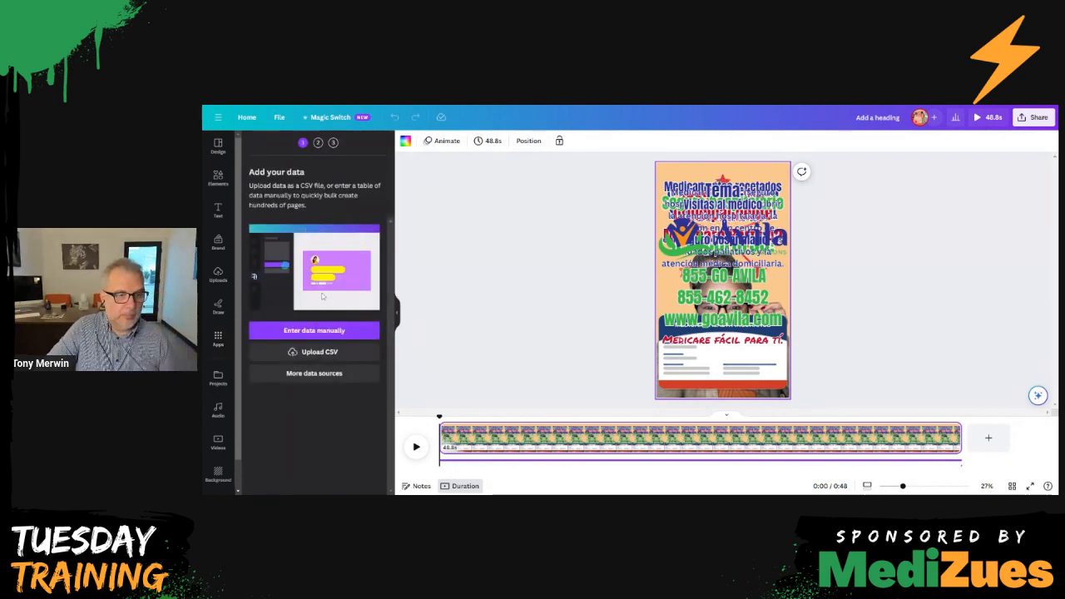
left_click(314, 330)
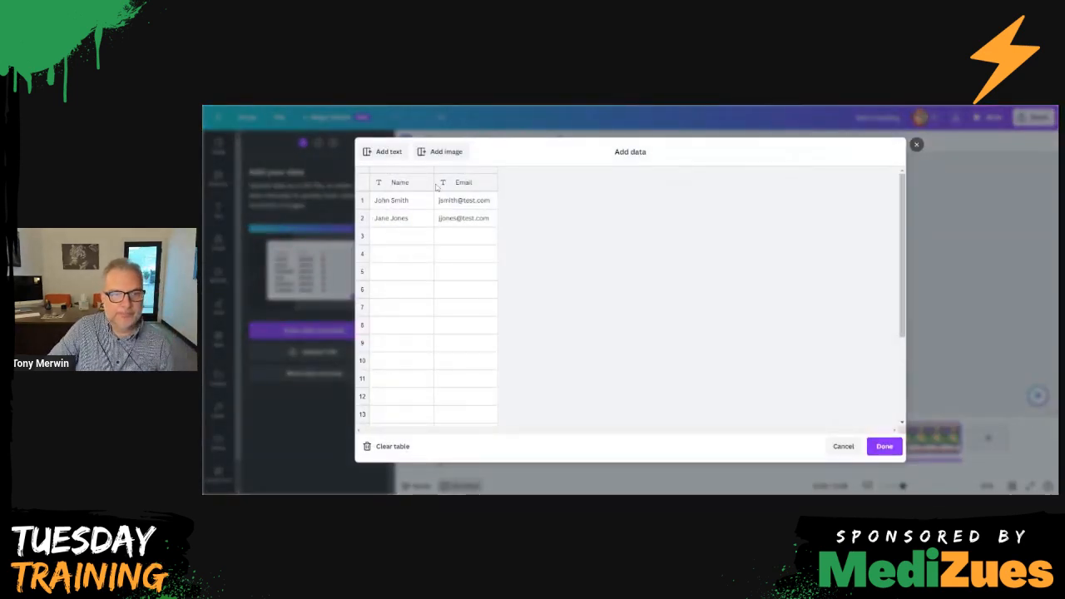
left_click(384, 447)
left_click(390, 152)
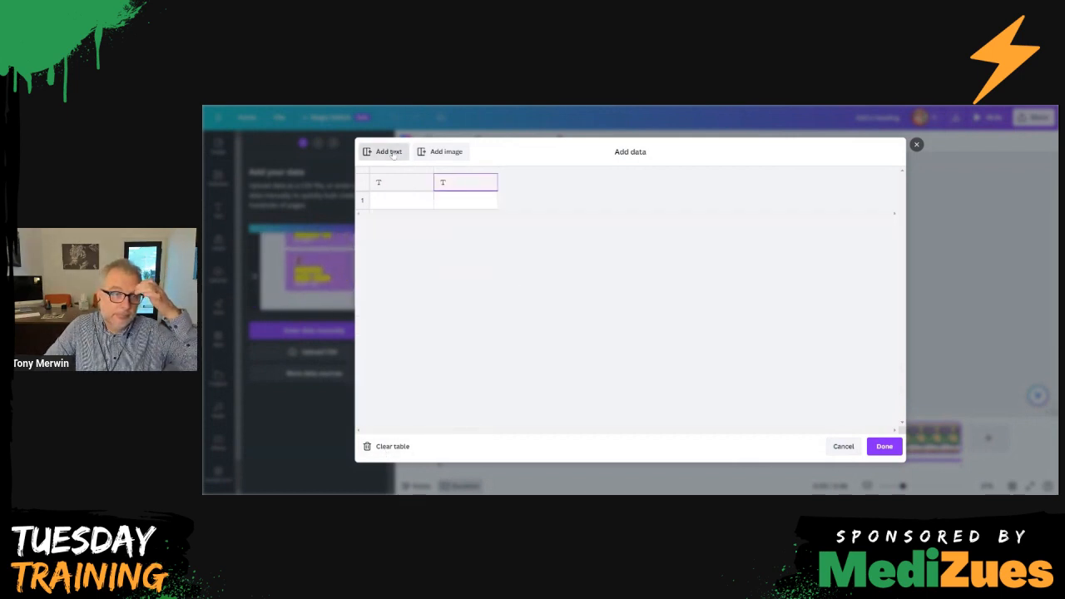
left_click(836, 446)
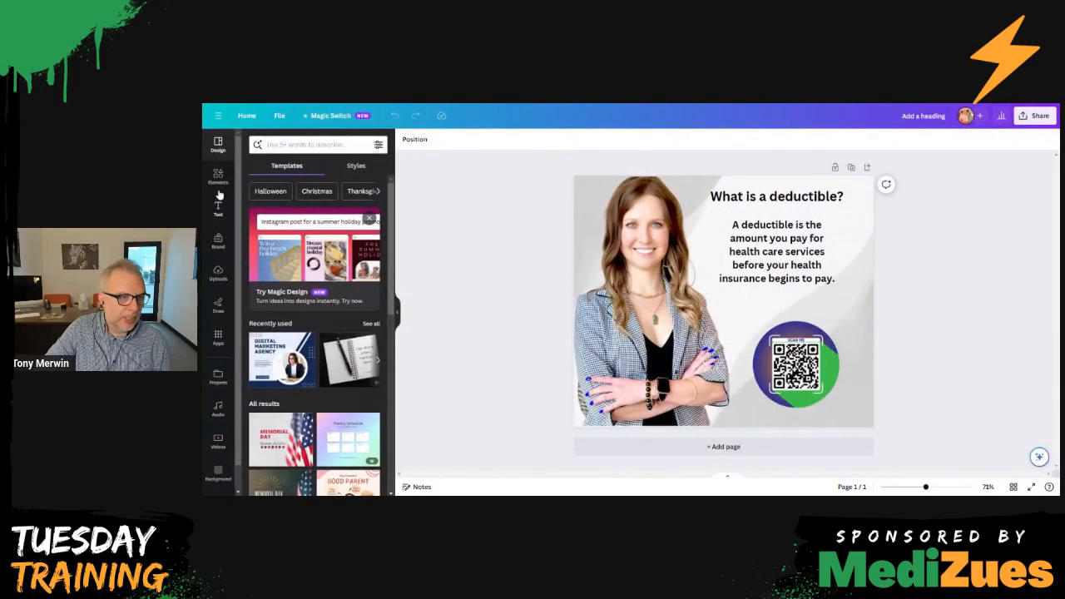
- Search the apps for "bulk create" in the deductible Facebook post and open Bulk create
left_click(219, 336)
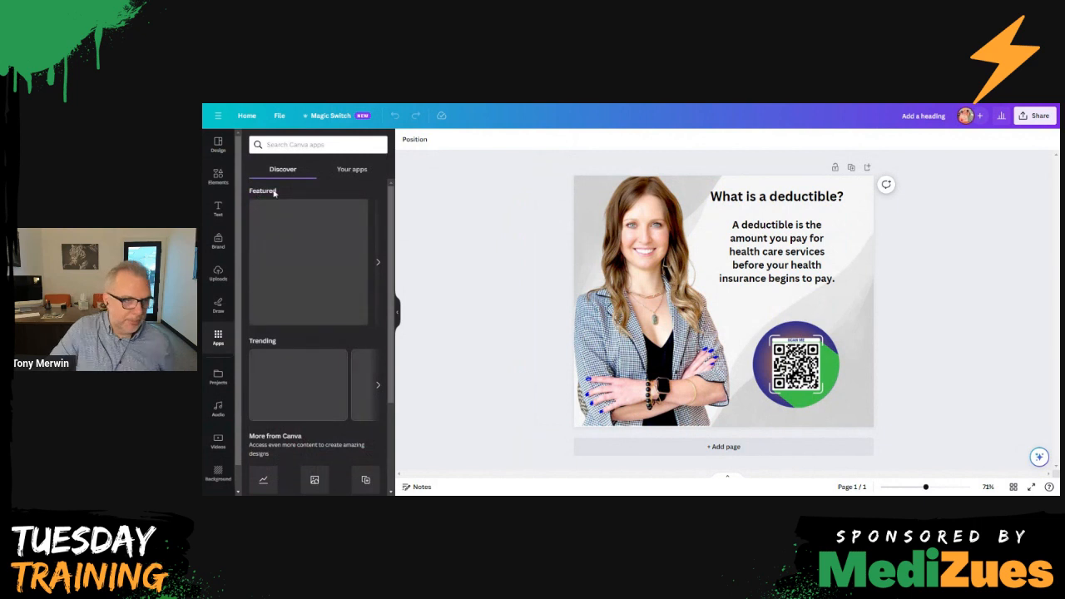
type("uil create")
key("Return")
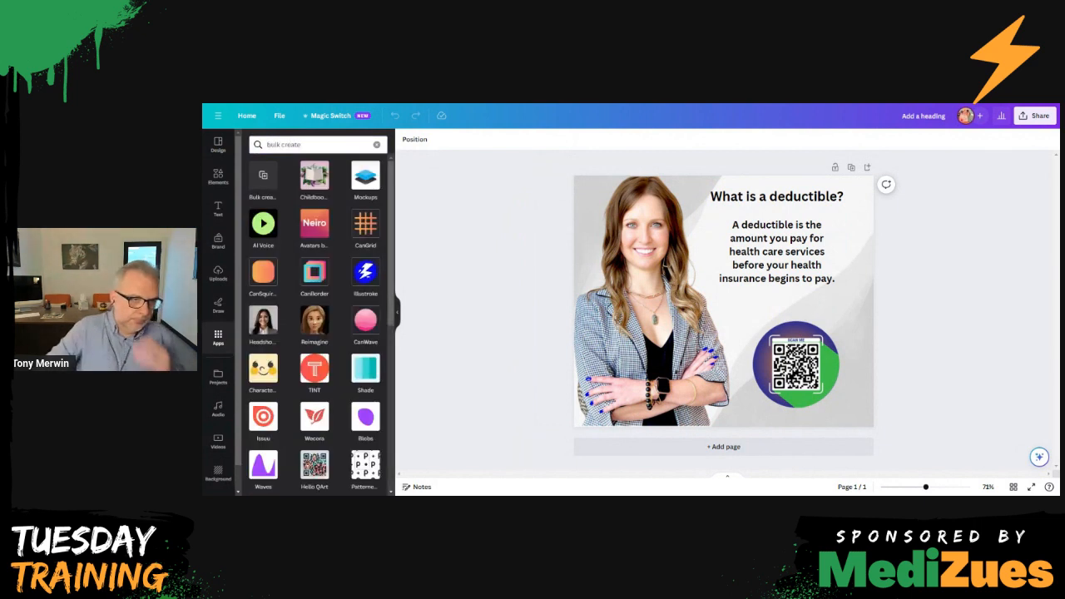
left_click(276, 169)
- Replace the sample data in the manual table with the copied Question and Answer rows in two text columns, and submit it
left_click(328, 331)
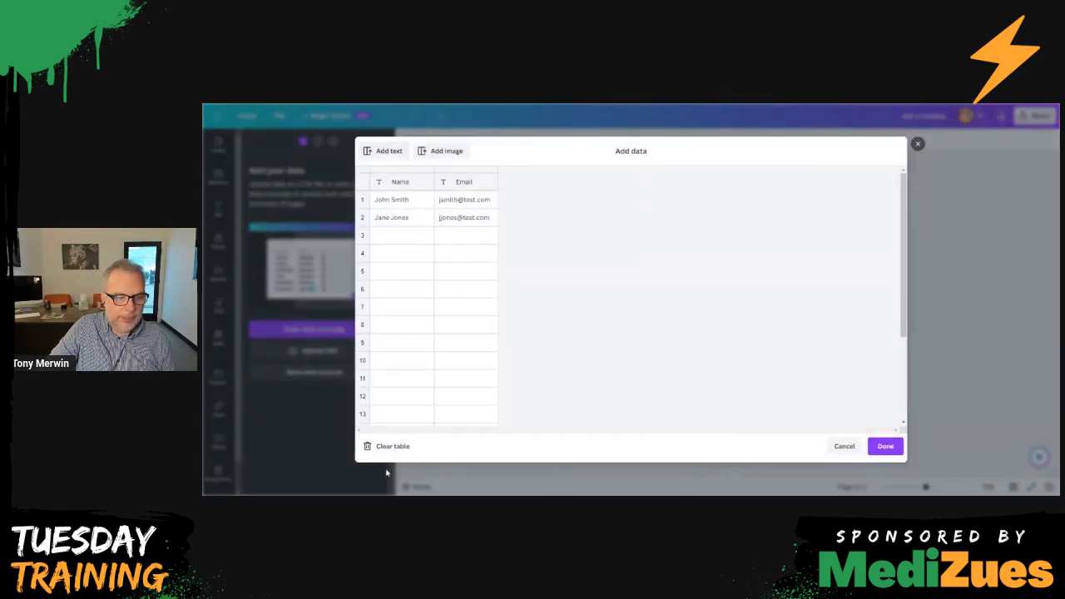
left_click(392, 447)
left_click(386, 151)
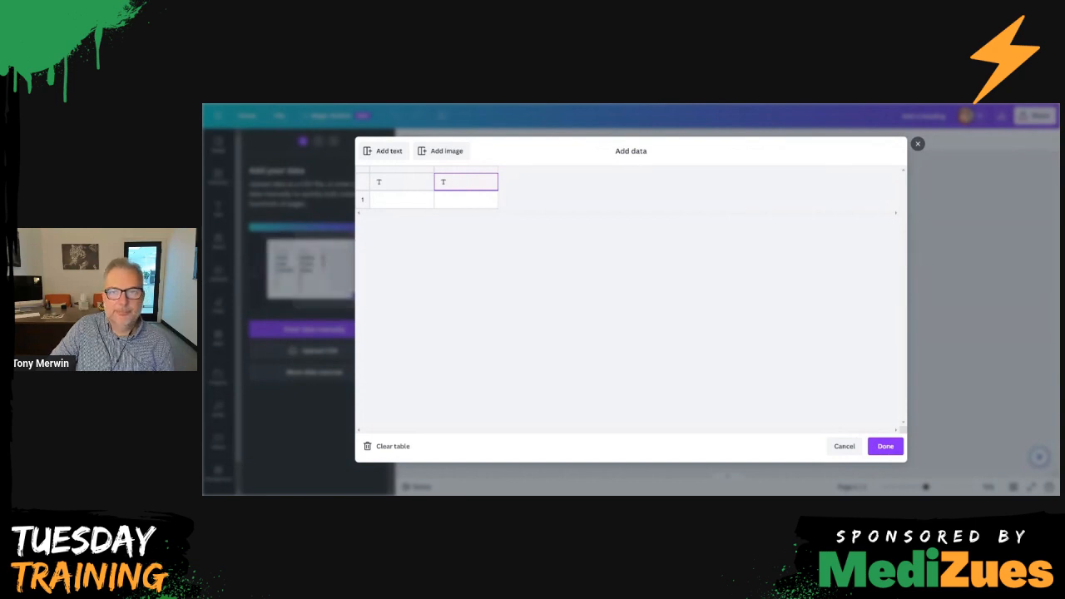
right_click(379, 200)
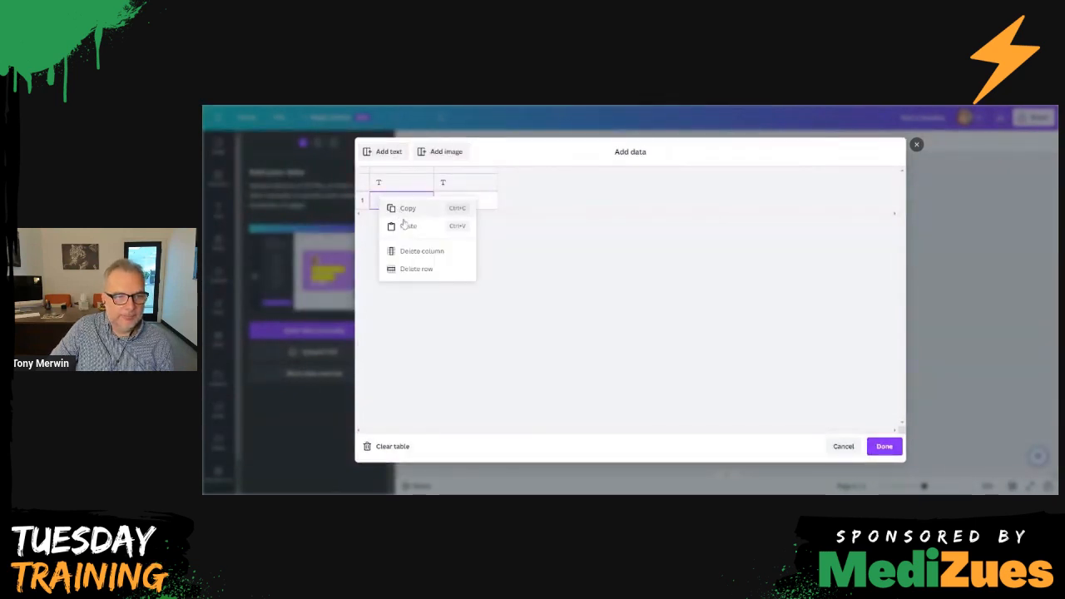
left_click(398, 206)
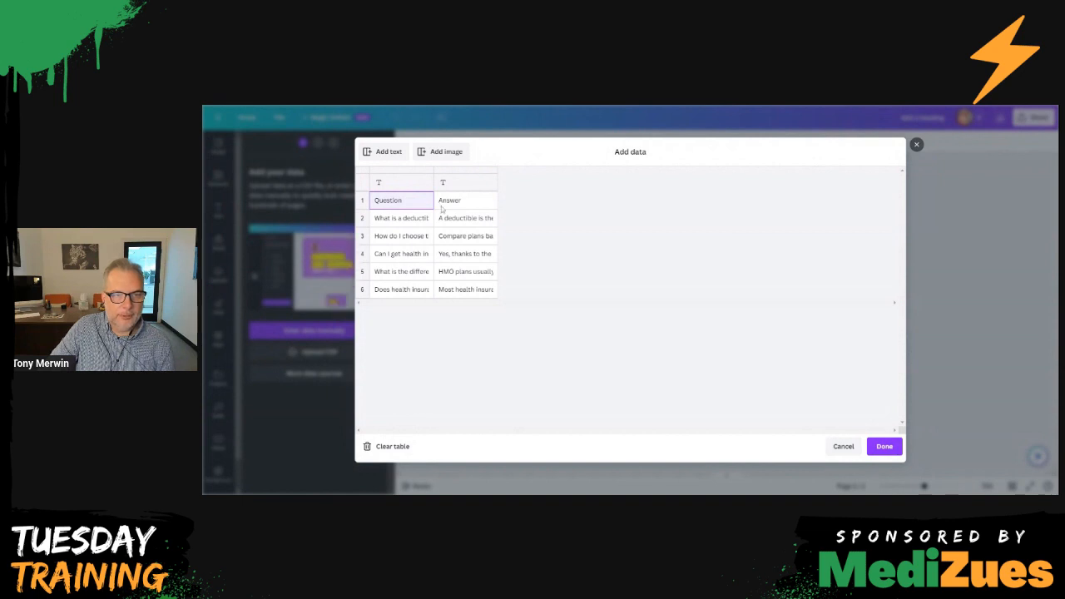
left_click(884, 447)
- Check the deductible heading's options for a data connection command, both on the connect-data stage and on the add-data stage
right_click(753, 203)
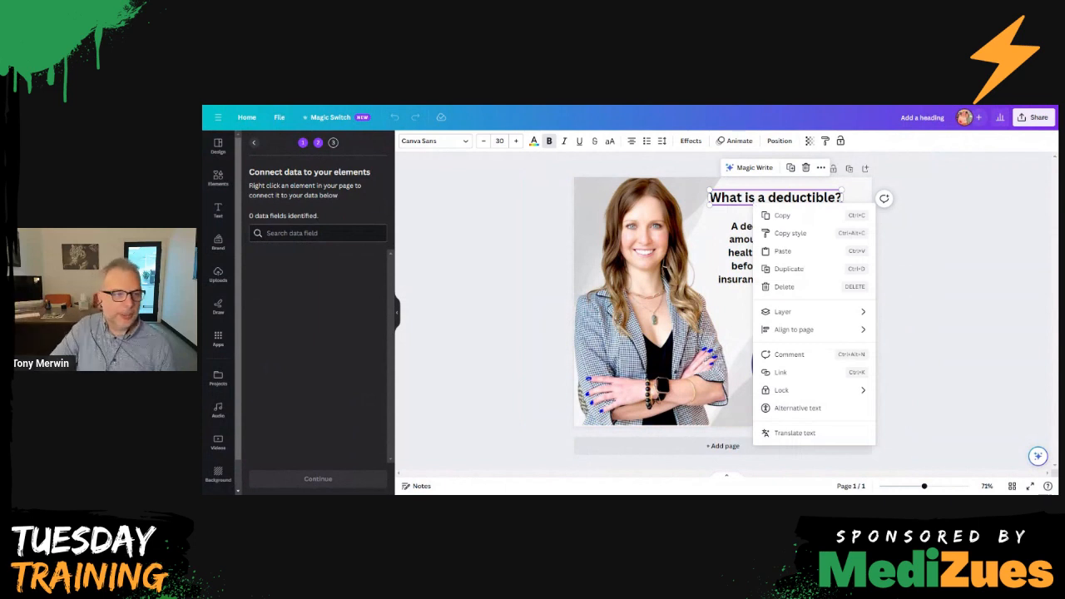
left_click(317, 233)
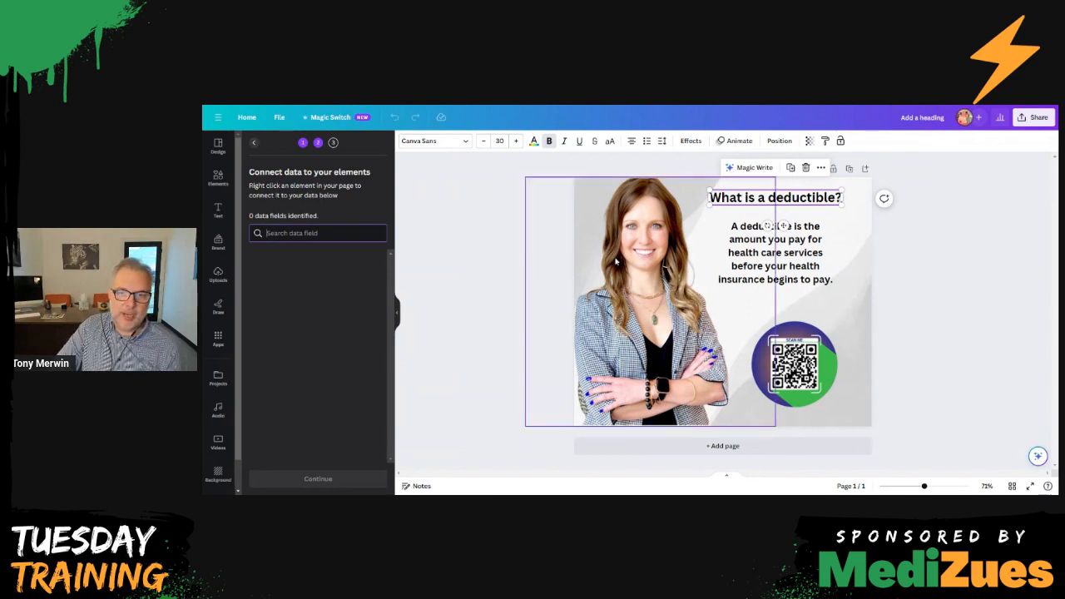
left_click(256, 144)
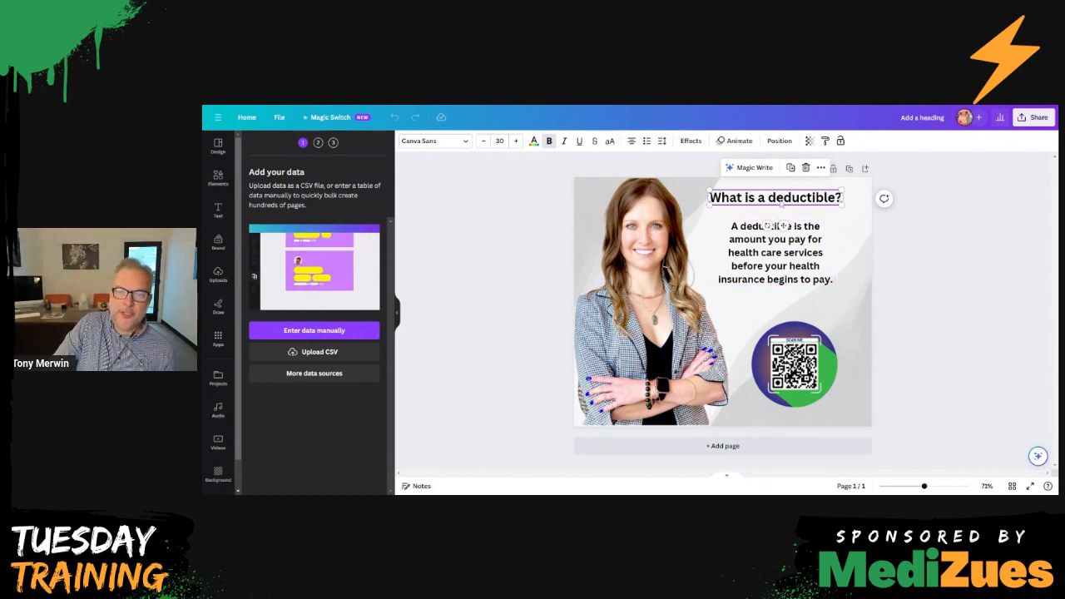
right_click(780, 203)
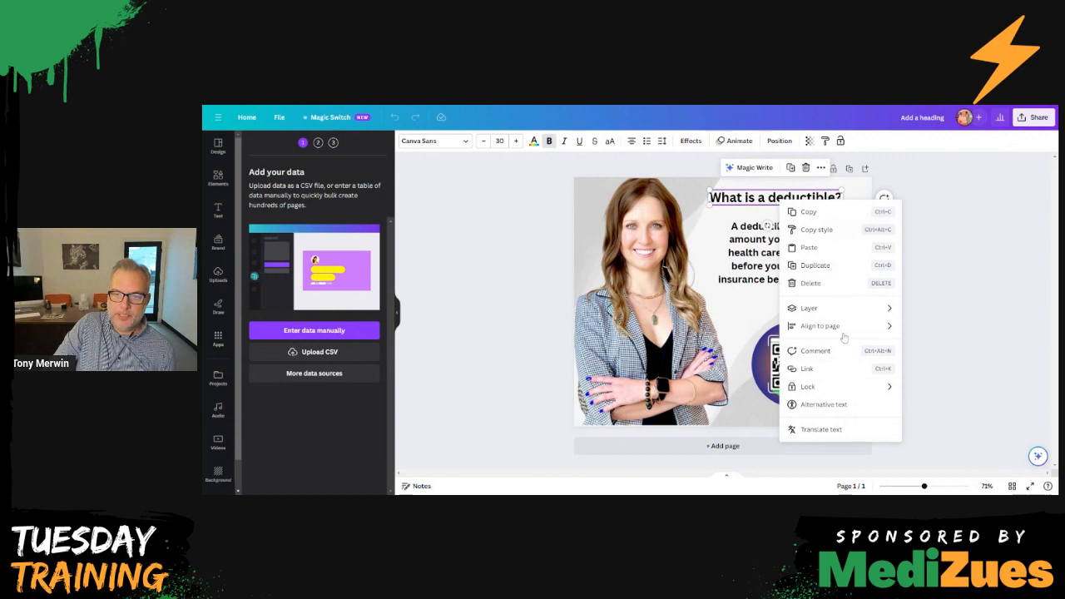
left_click(469, 242)
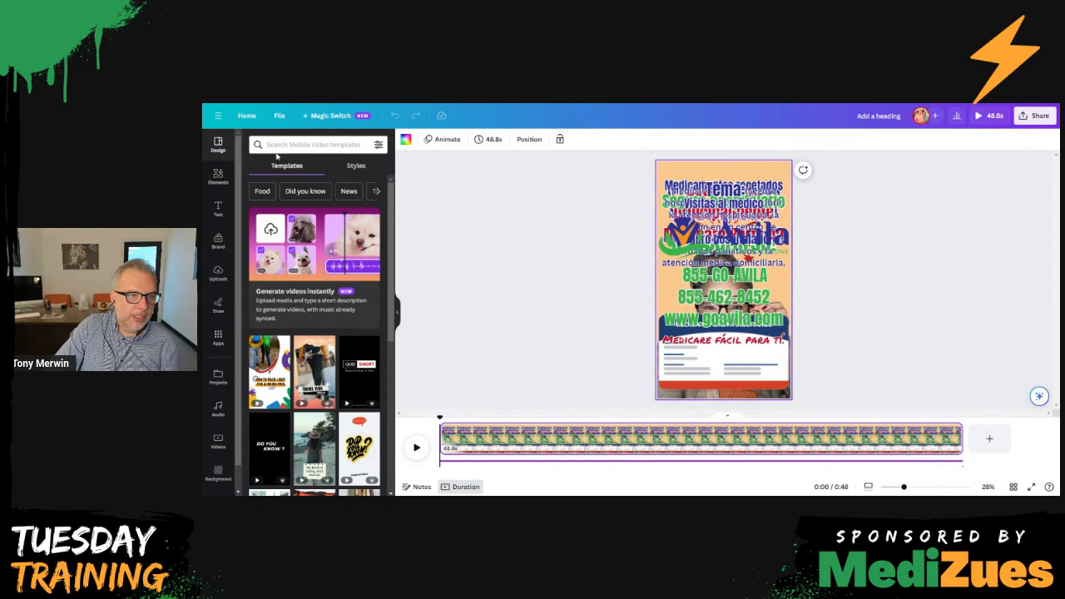
left_click(283, 145)
type("bulk create")
key("Return")
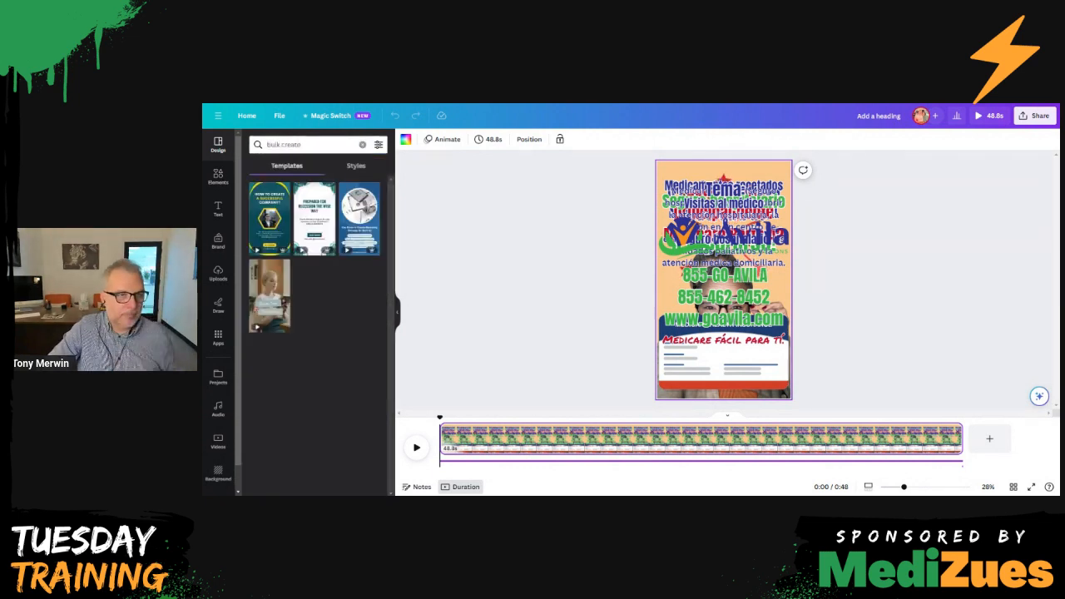
- Open the Bulk create app in the Medicare video design and clear the sample data from its manual entry table
left_click(218, 336)
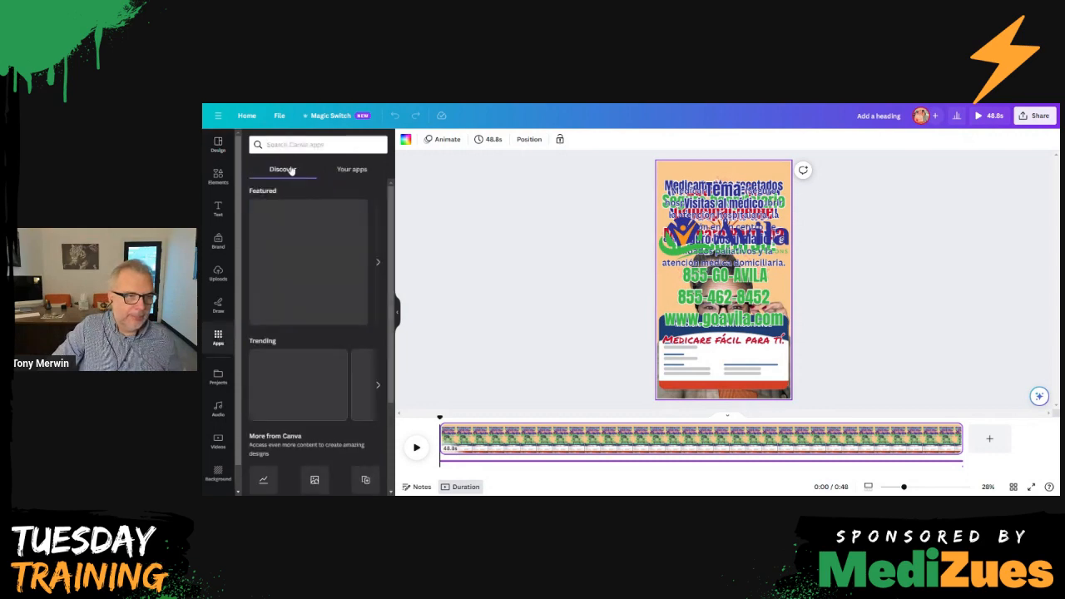
type("bulk cre")
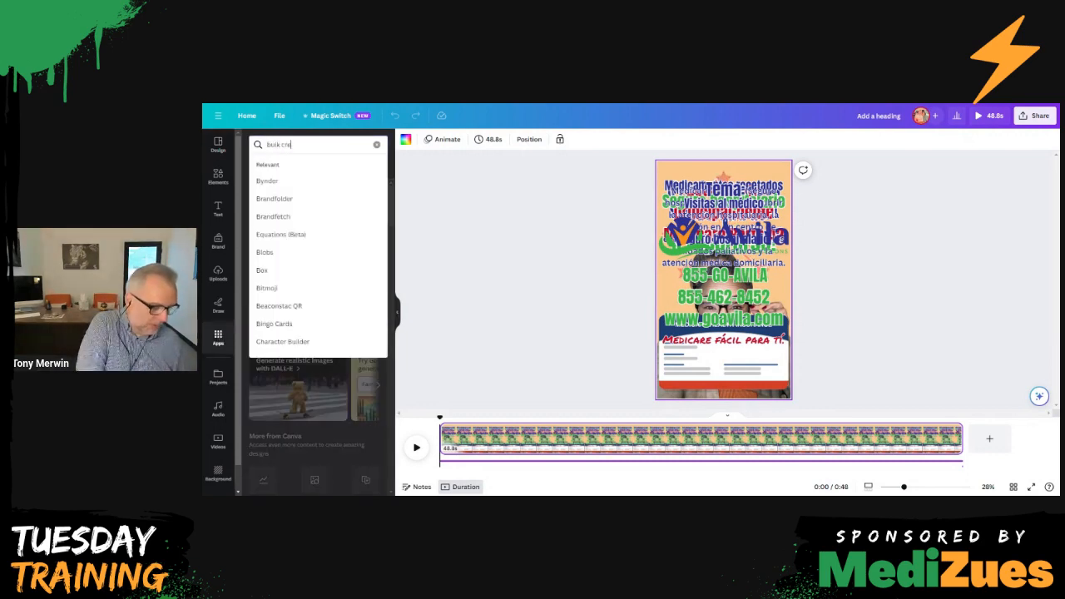
type("ate")
key("Return")
left_click(263, 176)
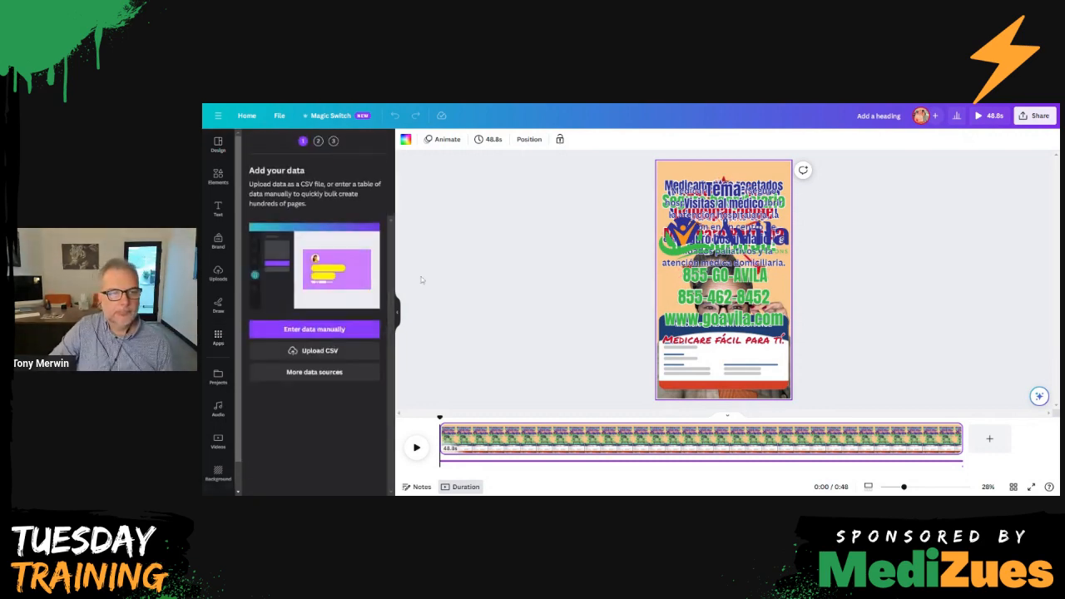
left_click(314, 329)
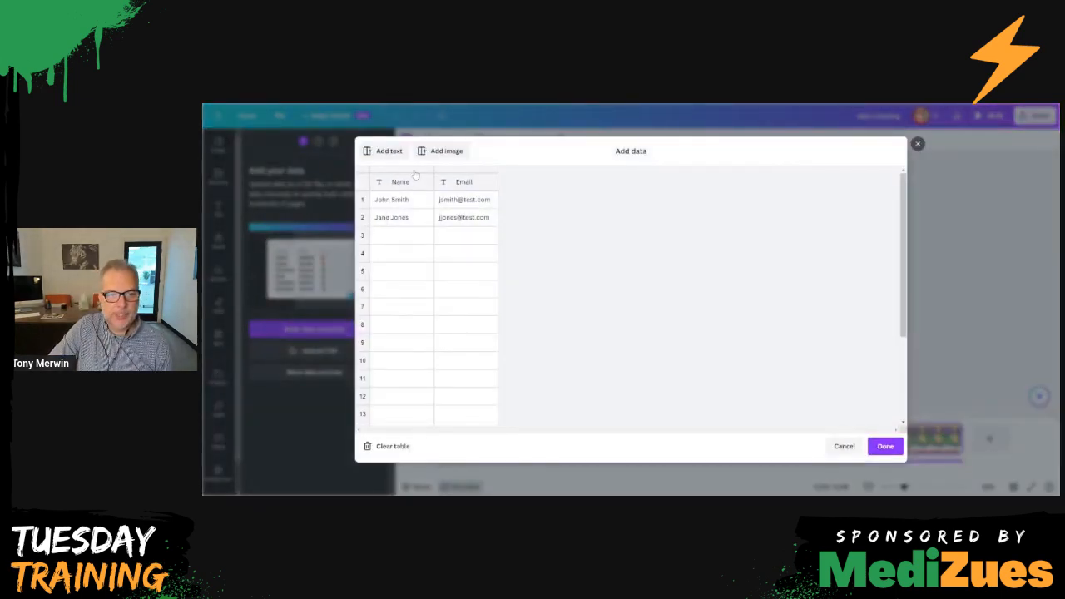
left_click(391, 446)
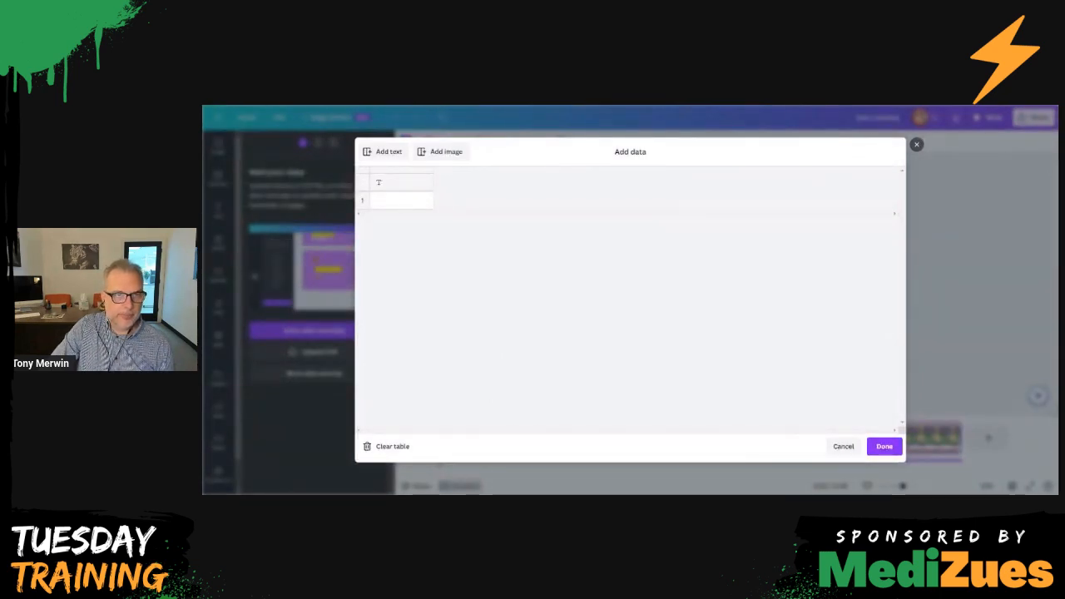
- Switch to the Medicare Quiz spreadsheet and copy its full data range A1:F101, from the Title through the Answer column
key("ctrl+Tab")
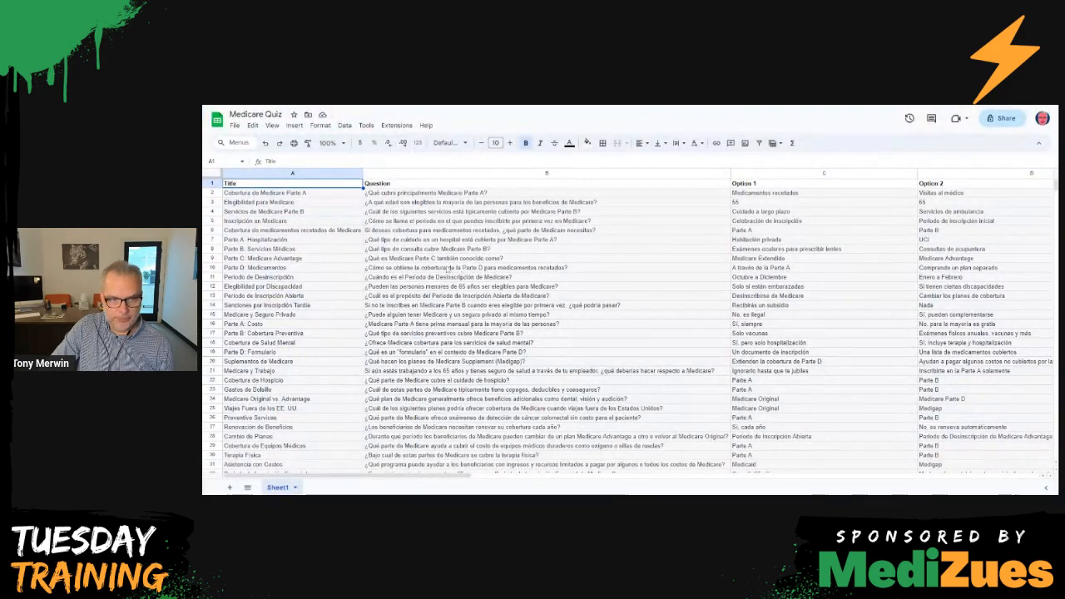
scroll(319, 233, "down", 20)
scroll(628, 324, "up", 20)
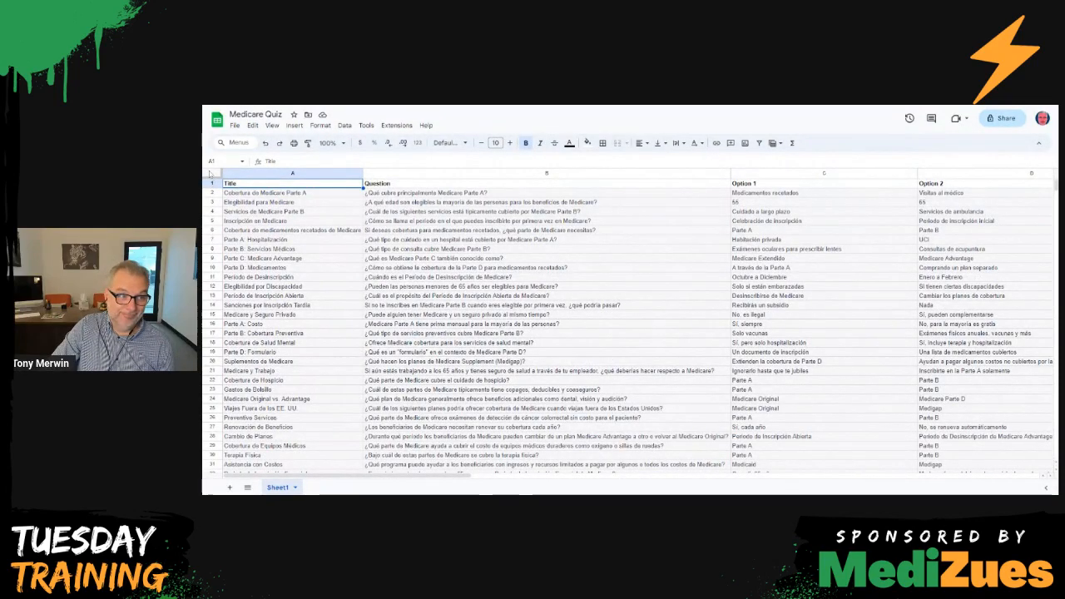
left_click_drag(245, 185, 894, 416)
scroll(379, 265, "up", 20)
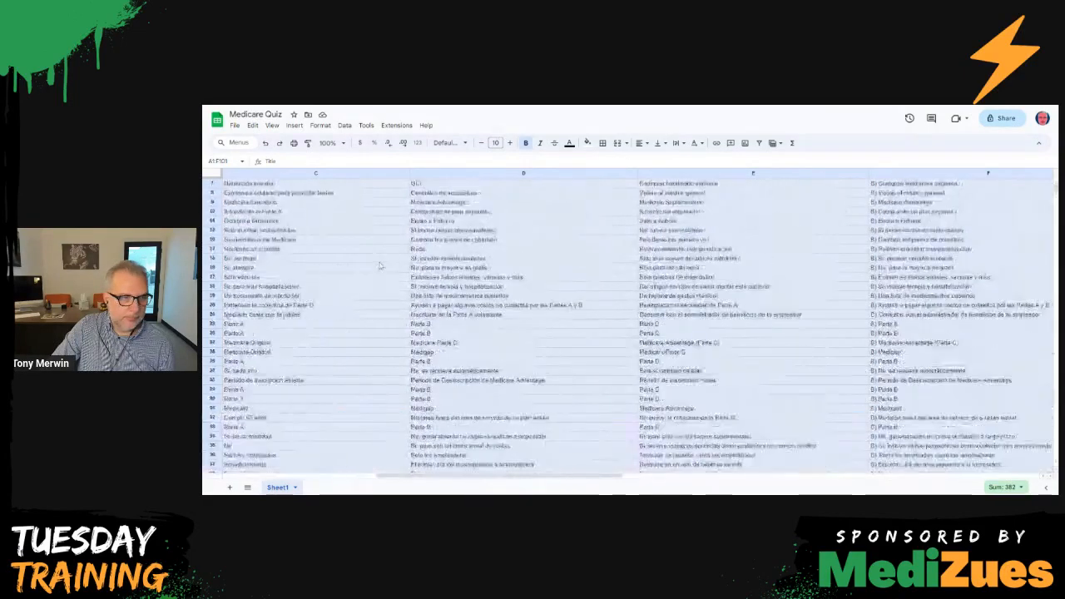
right_click(279, 183)
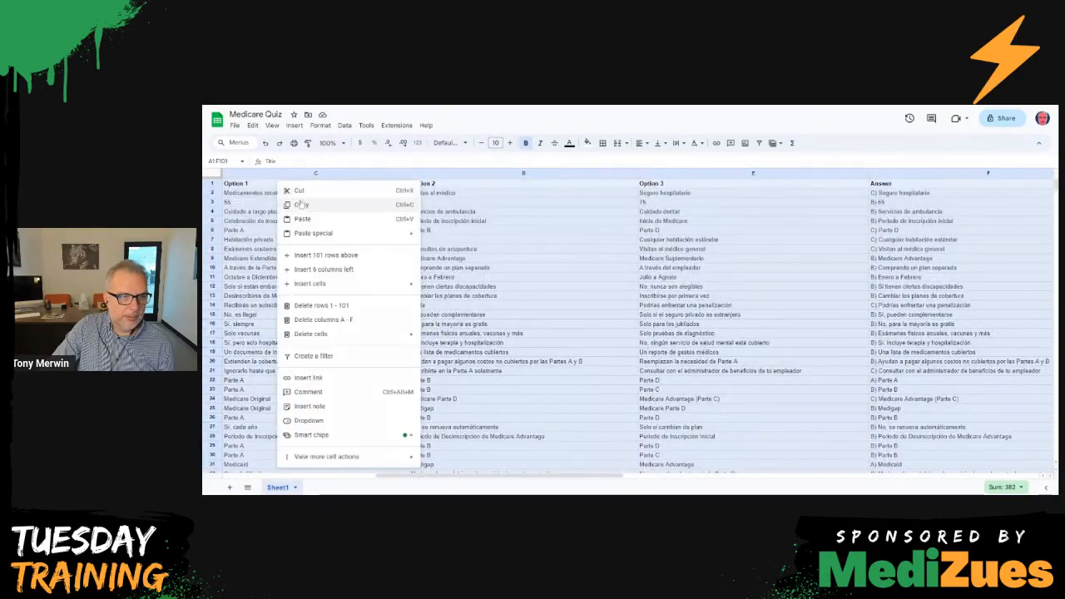
left_click(302, 205)
left_click_drag(597, 481, 500, 479)
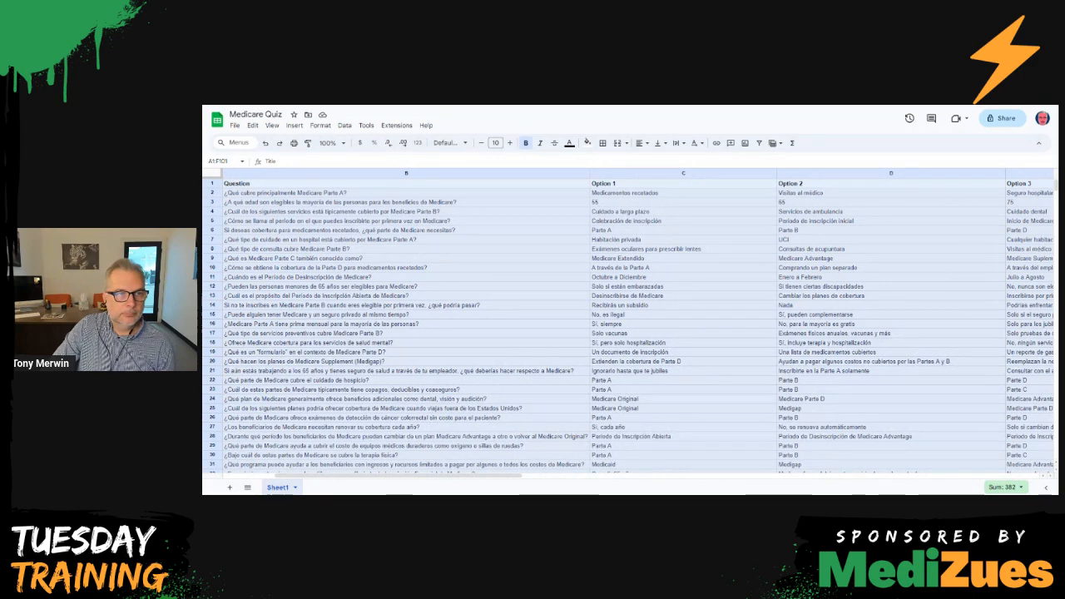
- Return to the video design, paste the copied quiz data into the empty Bulk create table, and submit it
key("ctrl+Tab")
right_click(382, 200)
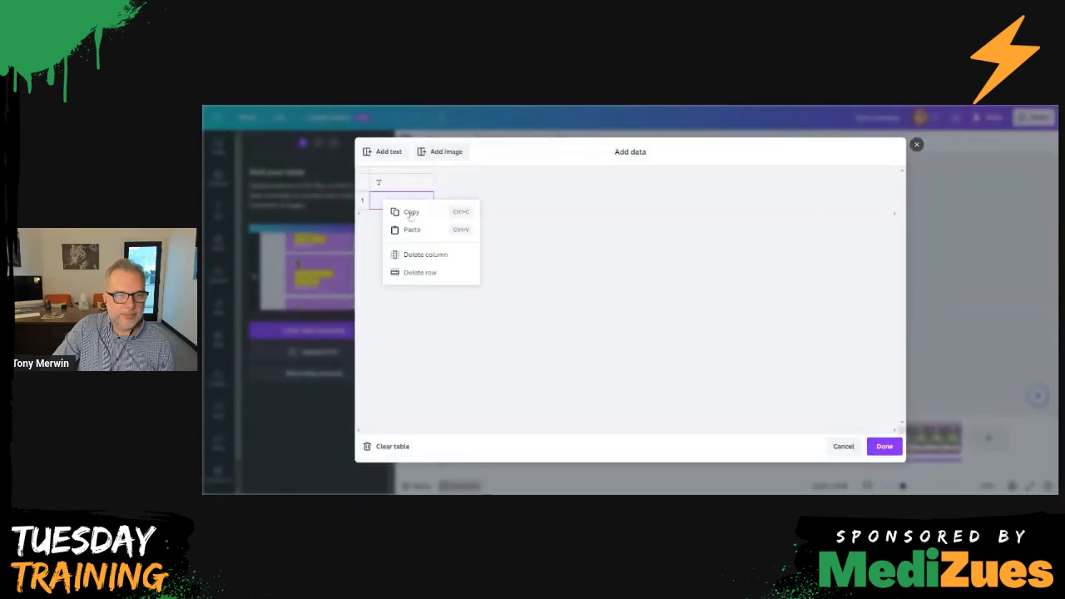
left_click(413, 230)
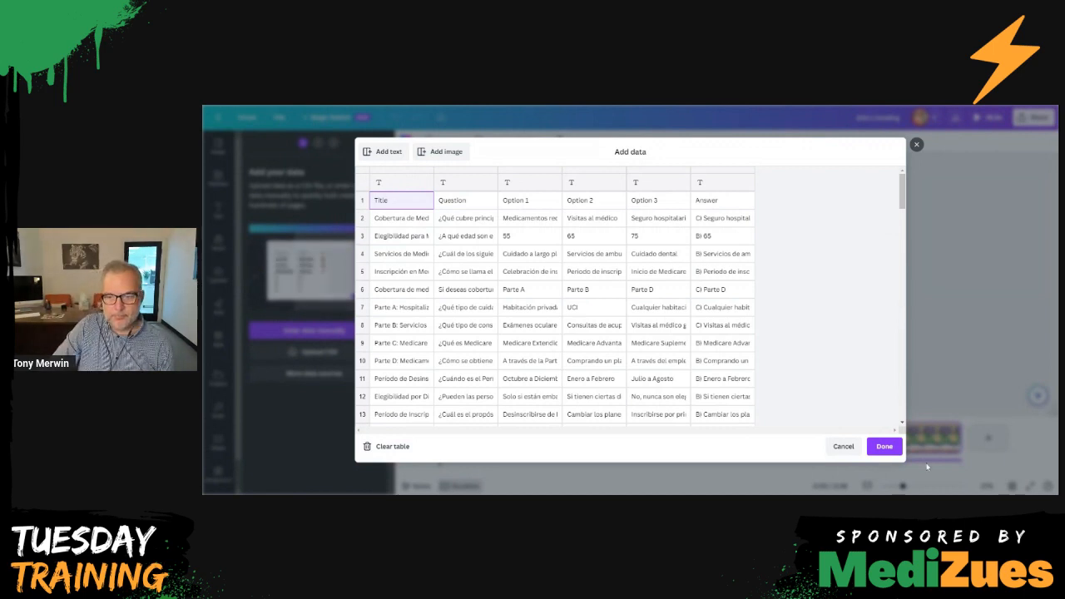
left_click(884, 446)
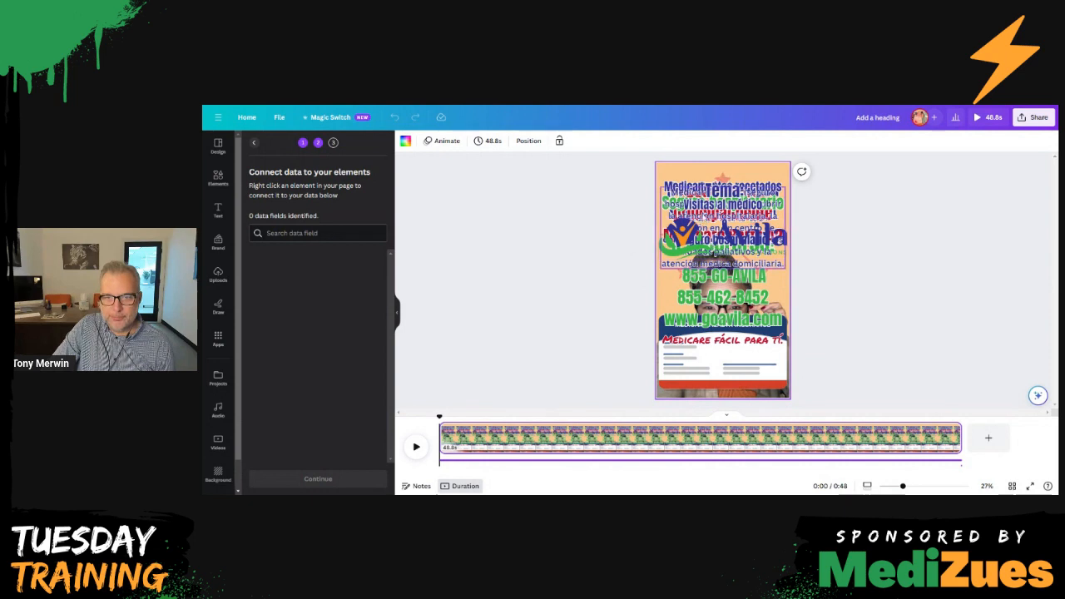
- Check the options of the video's overlapping text for a command that connects it to the quiz data
right_click(701, 211)
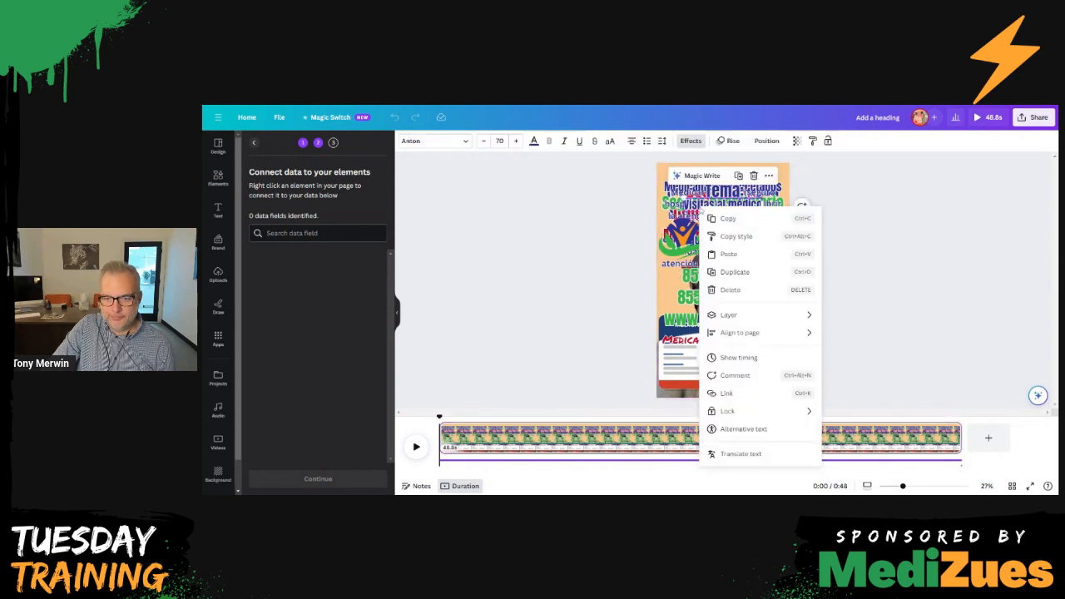